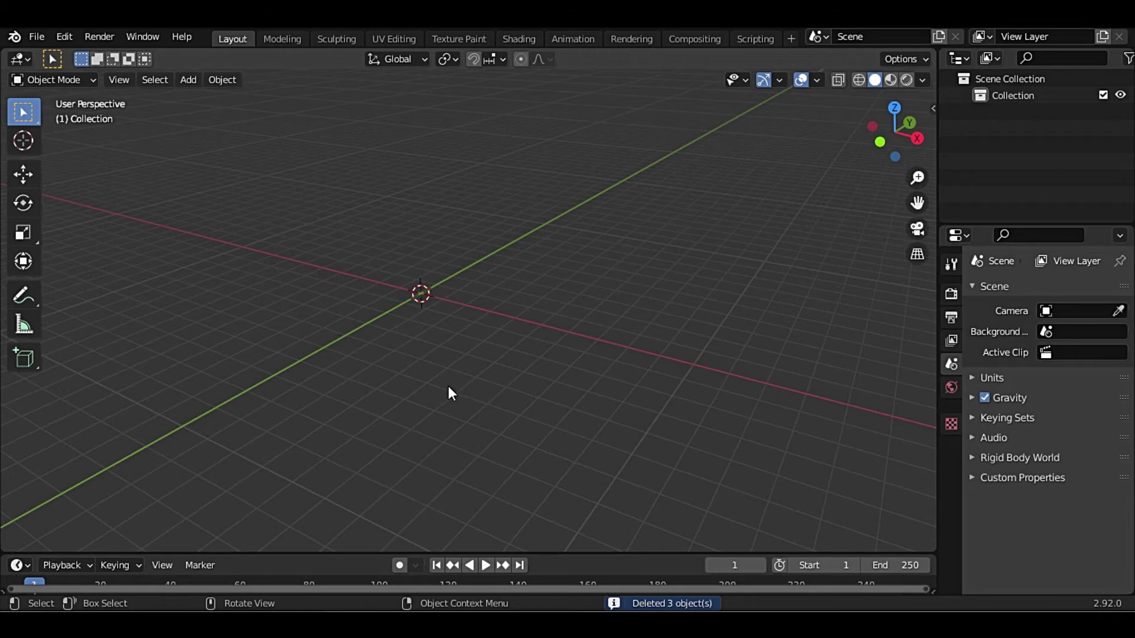
# - Add a cube and slide it along the X axis
pyautogui.hotkey('shift', 'a')
pyautogui.click(541, 288)
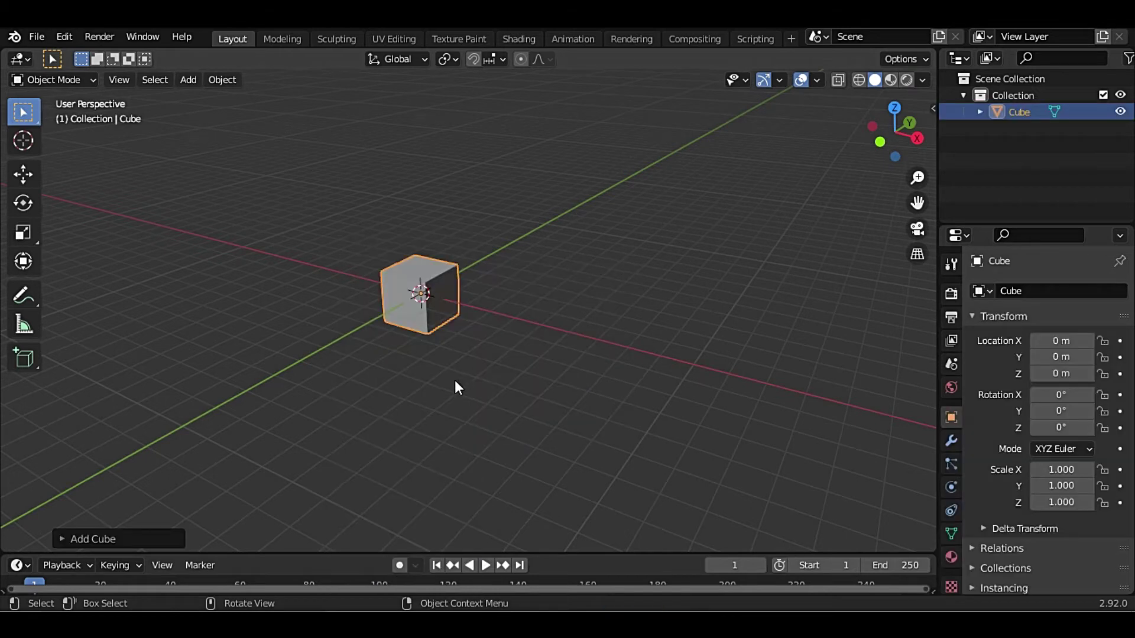
pyautogui.press('g')
pyautogui.press('x')
pyautogui.click(654, 410)
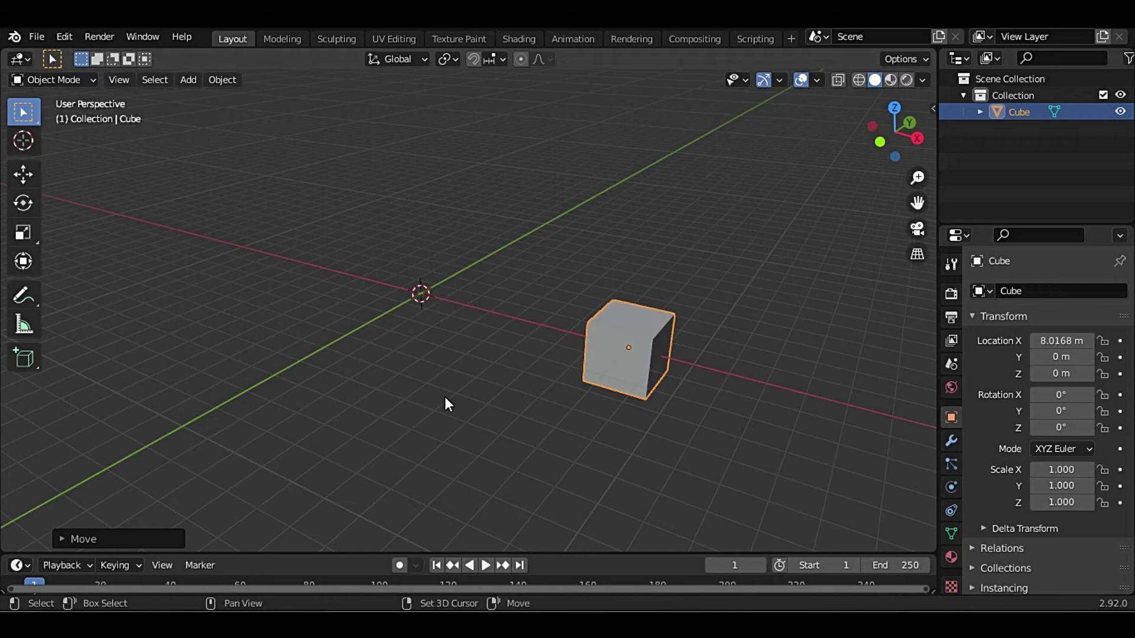
# - Add a UV sphere and place it at X 3.41 m
pyautogui.hotkey('shift', 'a')
pyautogui.moveTo(360, 271)
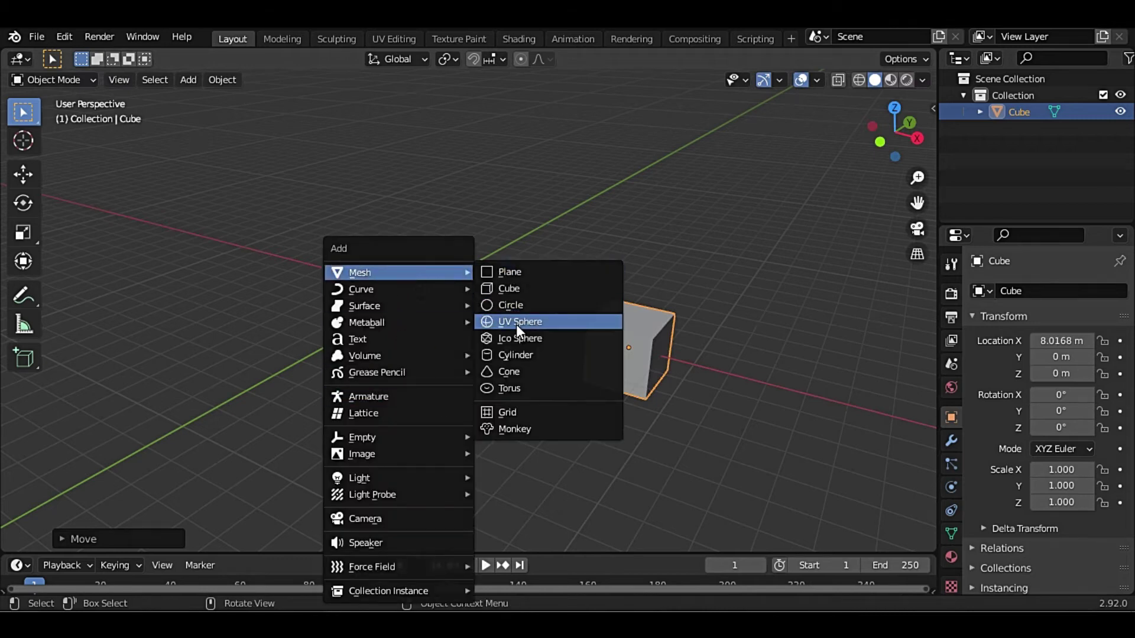
pyautogui.click(516, 324)
pyautogui.press('g')
pyautogui.press('x')
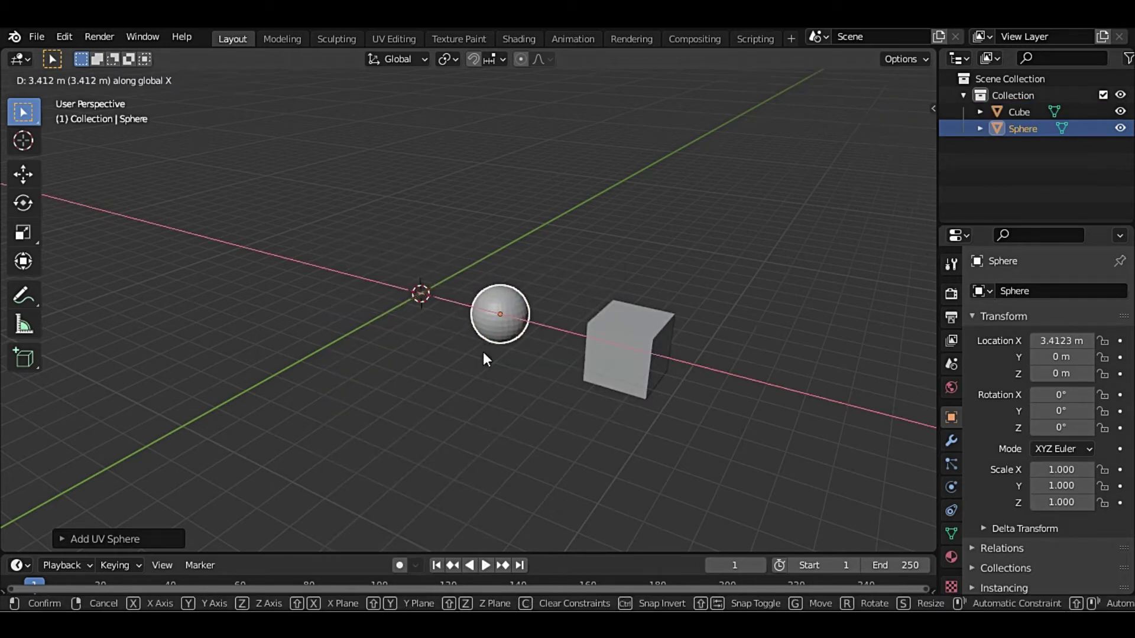
pyautogui.click(483, 352)
# - Add the Suzanne monkey head and orbit to a lower, level view
pyautogui.hotkey('shift', 'a')
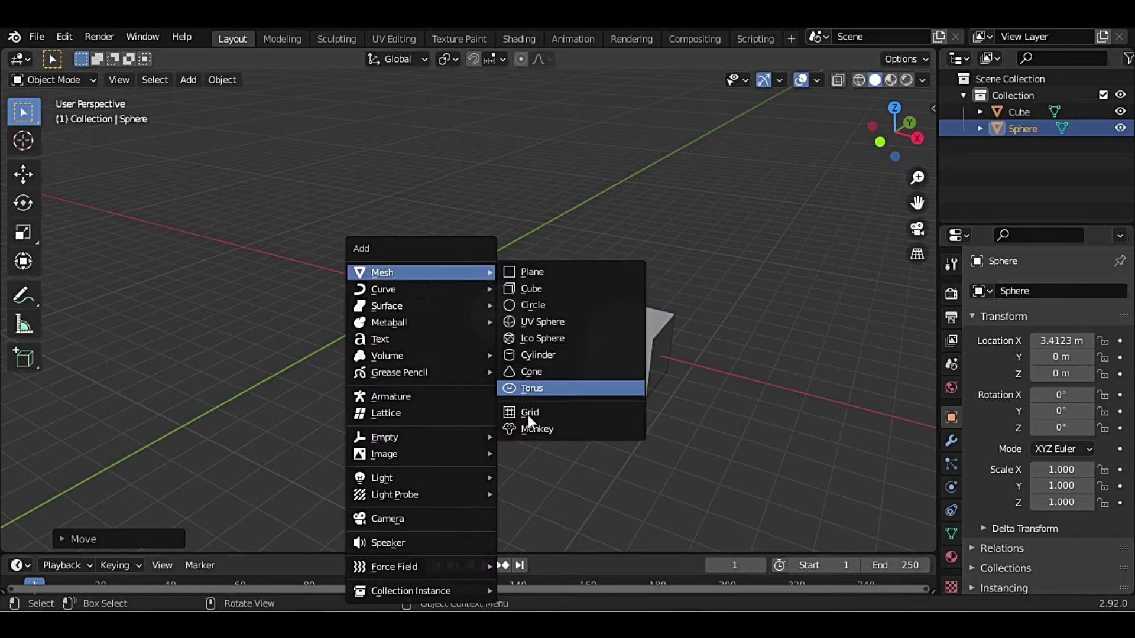
pyautogui.click(535, 430)
pyautogui.moveTo(452, 348)
pyautogui.mouseDown(button='middle')
pyautogui.moveTo(499, 347)
pyautogui.moveTo(431, 375)
pyautogui.moveTo(448, 385)
pyautogui.mouseUp(button='middle')
pyautogui.scroll(3, 531, 366)
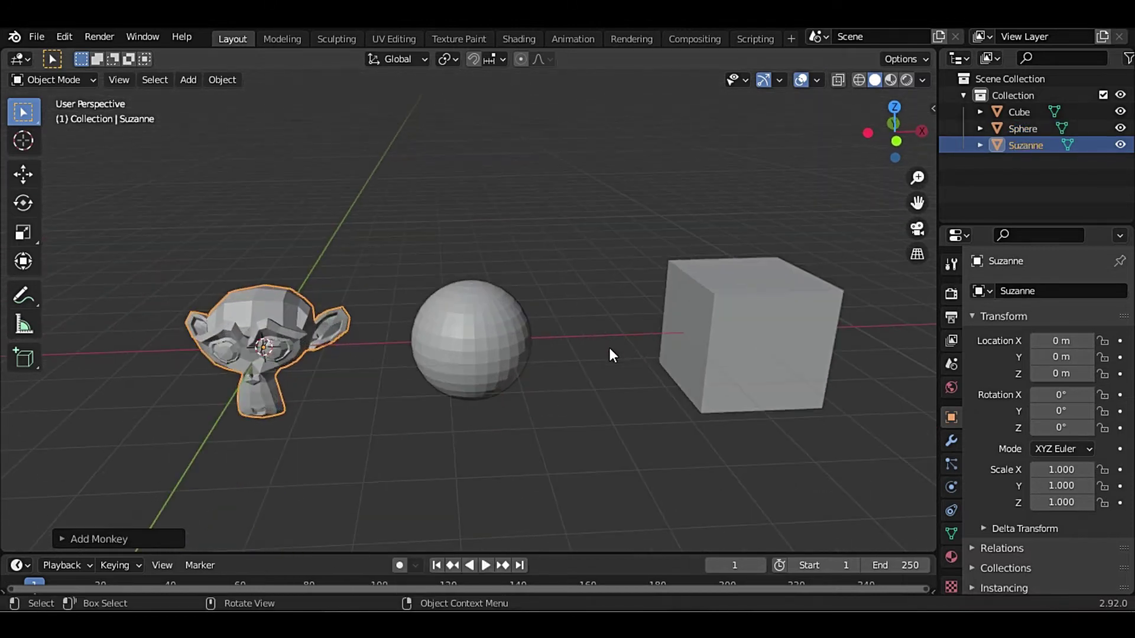
# - Move the cube along X to 7.13 m
pyautogui.click(737, 339)
pyautogui.press('g')
pyautogui.press('x')
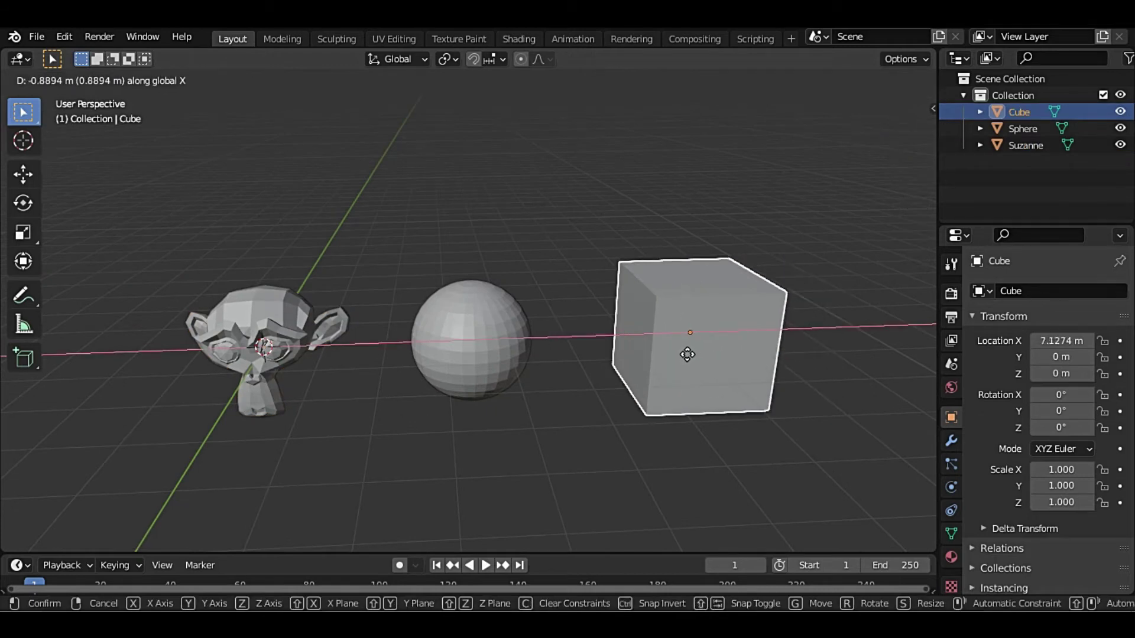
pyautogui.click(679, 426)
pyautogui.scroll(-3, 516, 399)
pyautogui.scroll(-3, 463, 399)
pyautogui.scroll(3, 477, 361)
pyautogui.moveTo(478, 363)
pyautogui.mouseDown(button='middle')
pyautogui.moveTo(448, 371)
pyautogui.moveTo(467, 380)
pyautogui.mouseUp(button='middle')
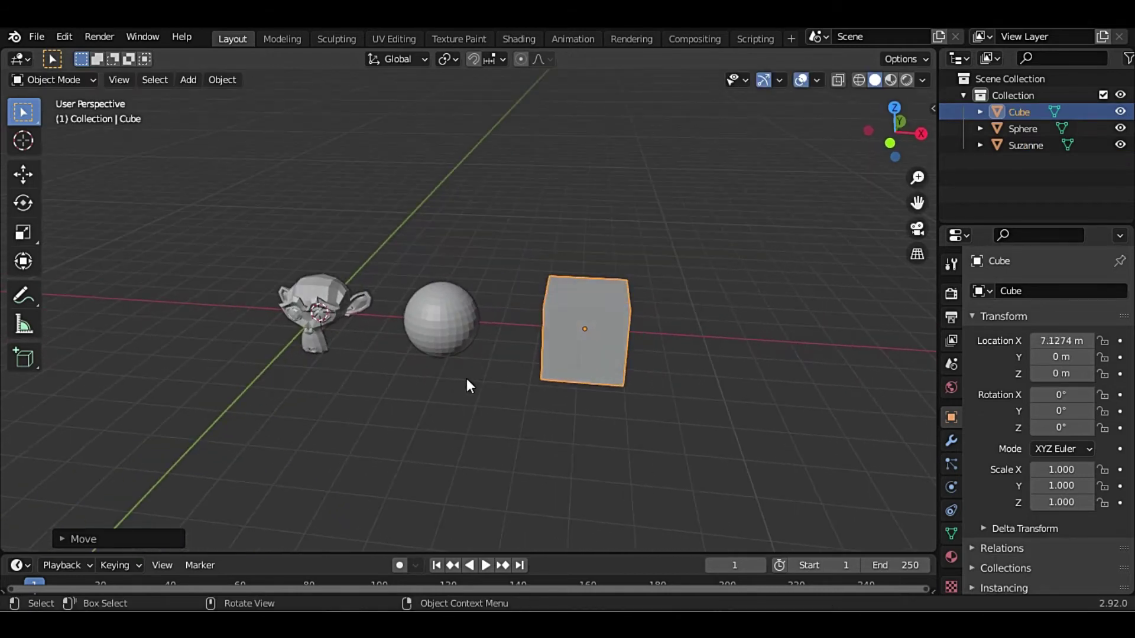
# - Move Suzanne along X to 10.817 m, beyond the cube, and keep her selected
pyautogui.click(324, 317)
pyautogui.press('g')
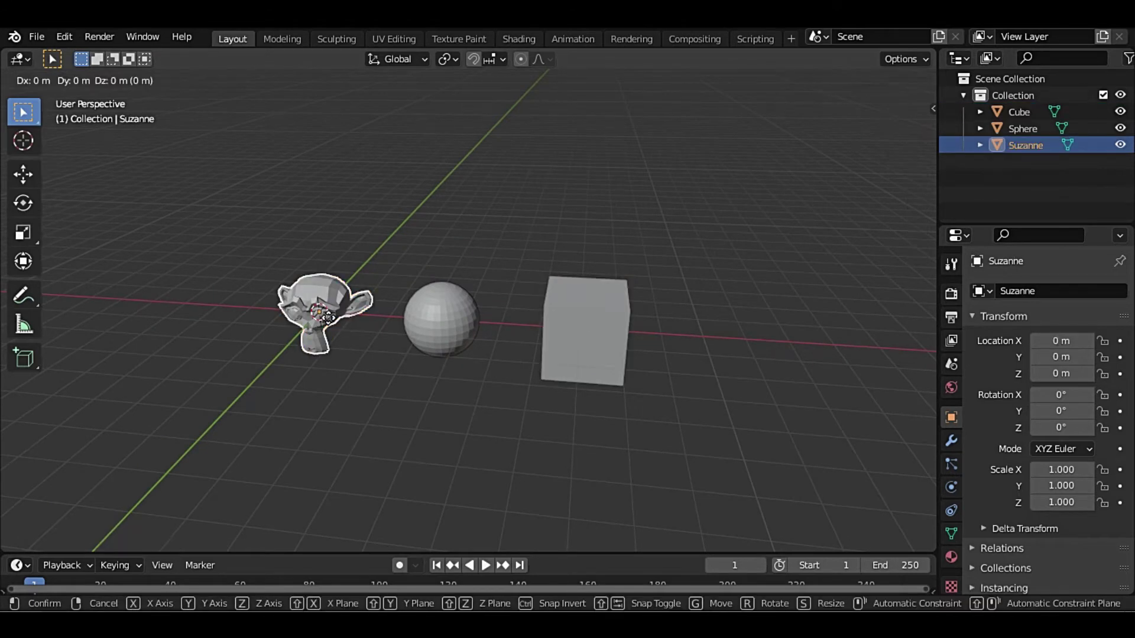
pyautogui.press('x')
pyautogui.click(694, 381)
pyautogui.scroll(-3, 694, 381)
pyautogui.moveTo(694, 381)
pyautogui.mouseDown(button='middle')
pyautogui.moveTo(425, 348)
pyautogui.moveTo(484, 351)
pyautogui.mouseUp(button='middle')
pyautogui.scroll(3, 426, 348)
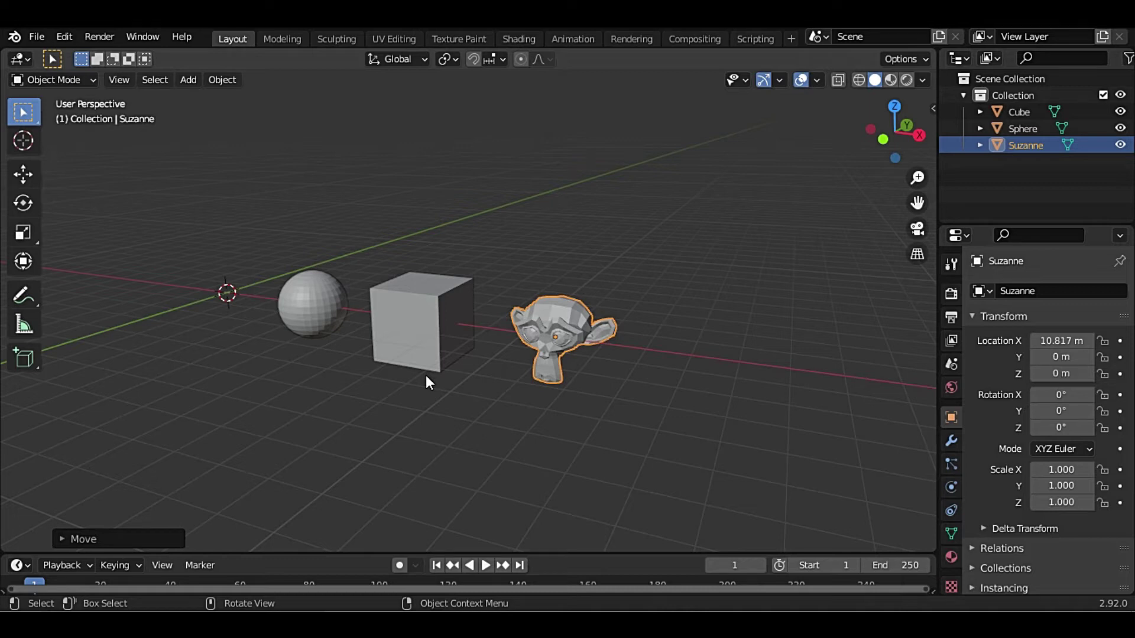
pyautogui.click(602, 417)
pyautogui.click(562, 325)
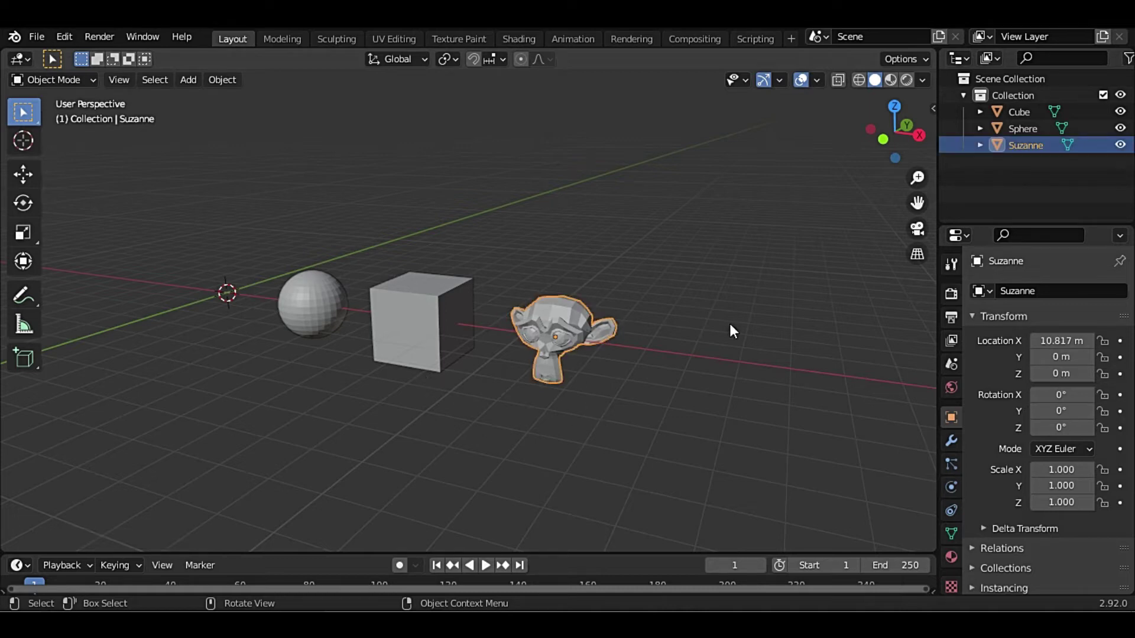
# - Add a driver to Suzanne's Location Z from the sidebar
pyautogui.press('n')
pyautogui.rightClick(800, 170)
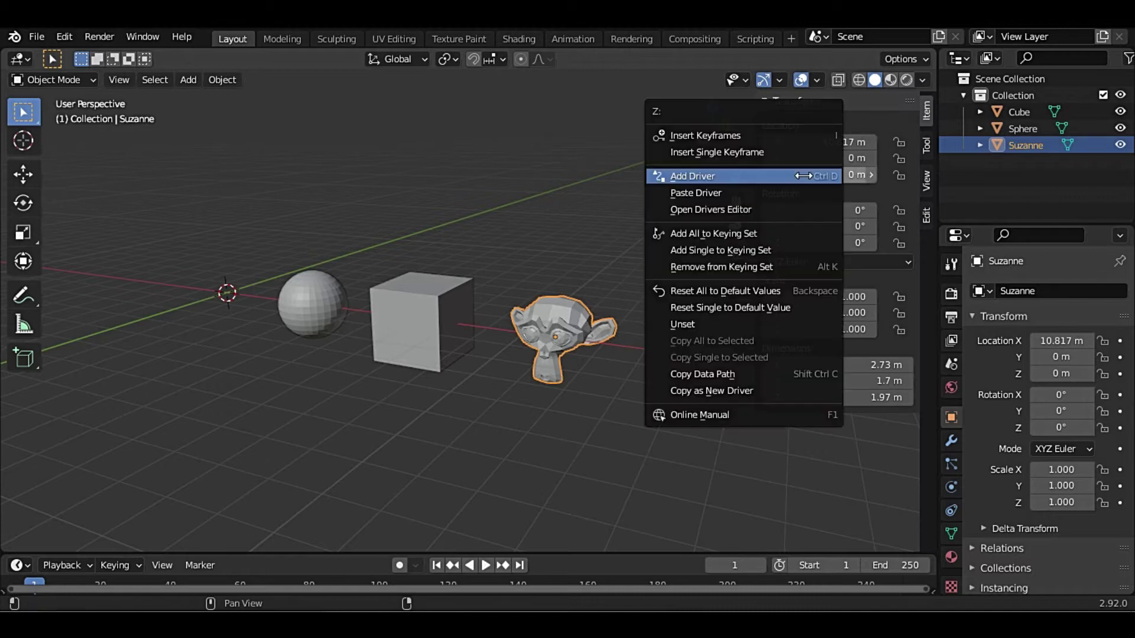
pyautogui.click(741, 172)
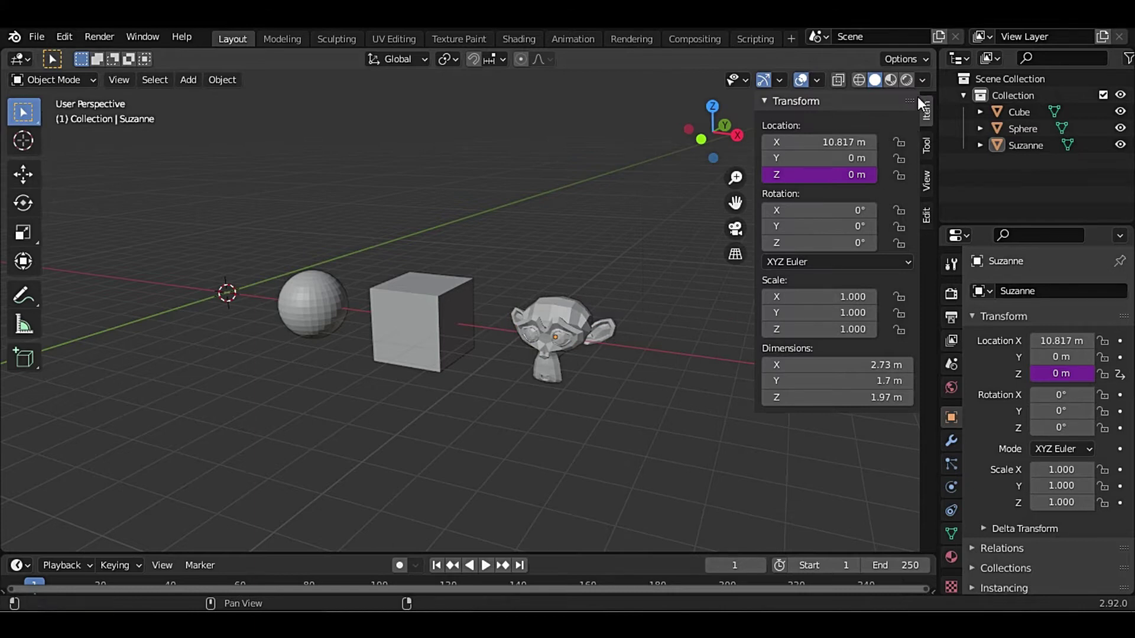
# - Split the viewport into a Drivers editor and frame Suzanne's Z Location curve
pyautogui.moveTo(933, 51); pyautogui.dragTo(441, 64)
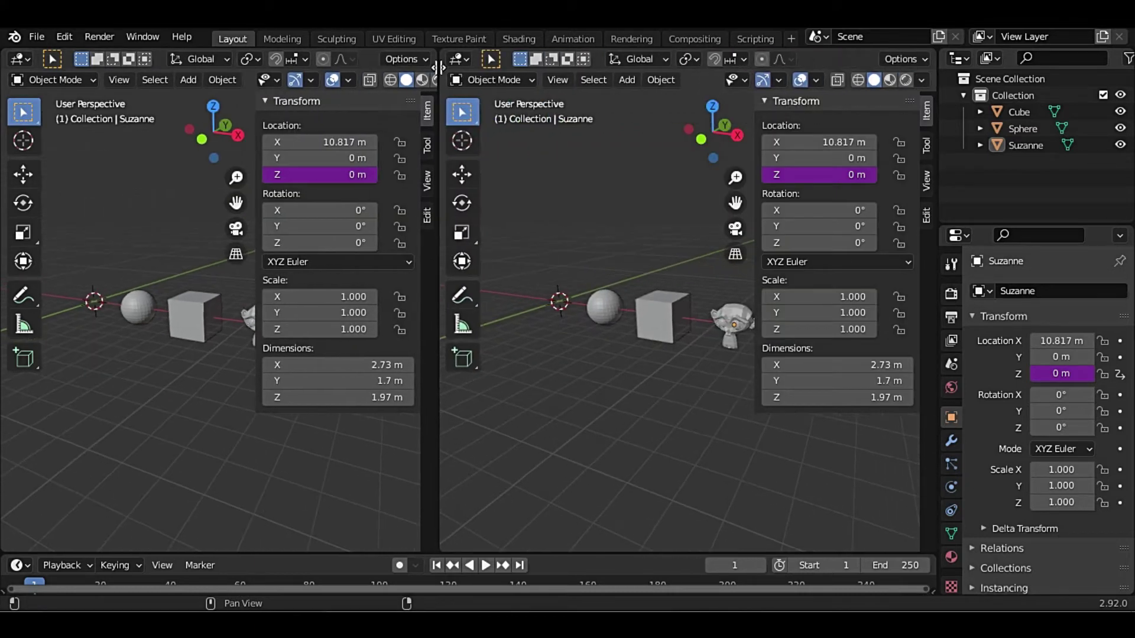
pyautogui.click(466, 59)
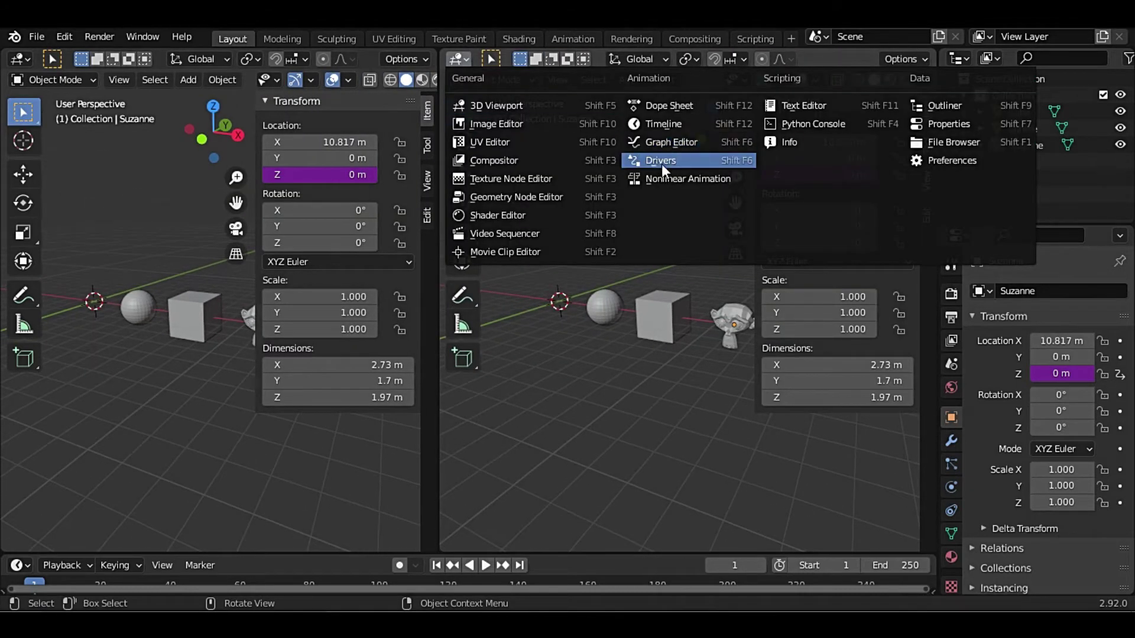
pyautogui.click(664, 141)
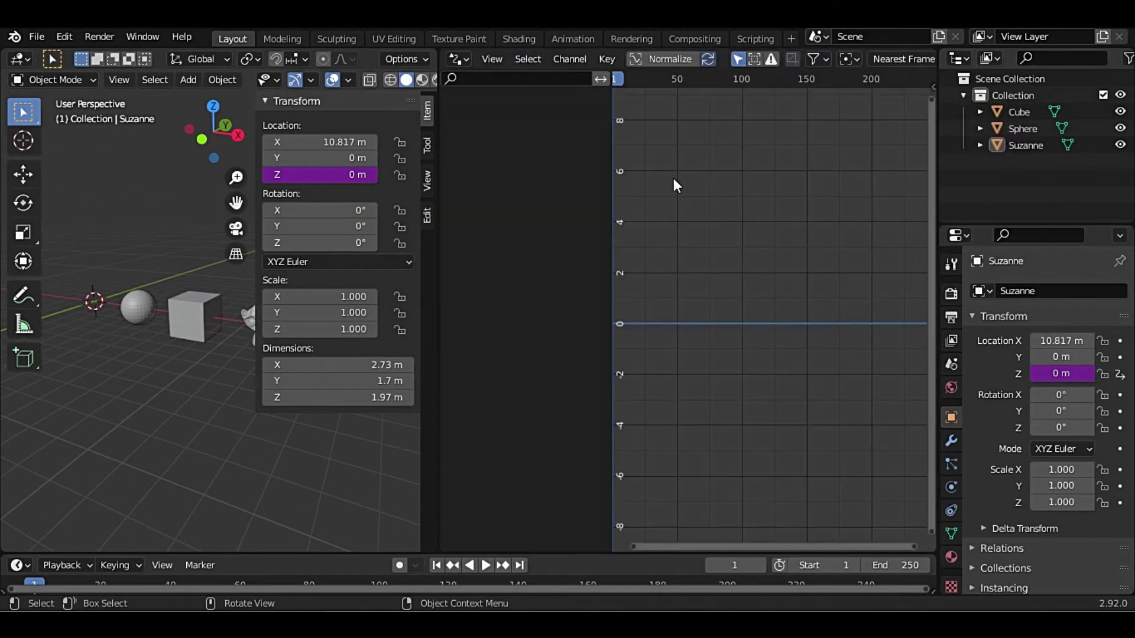
pyautogui.click(251, 324)
pyautogui.click(514, 129)
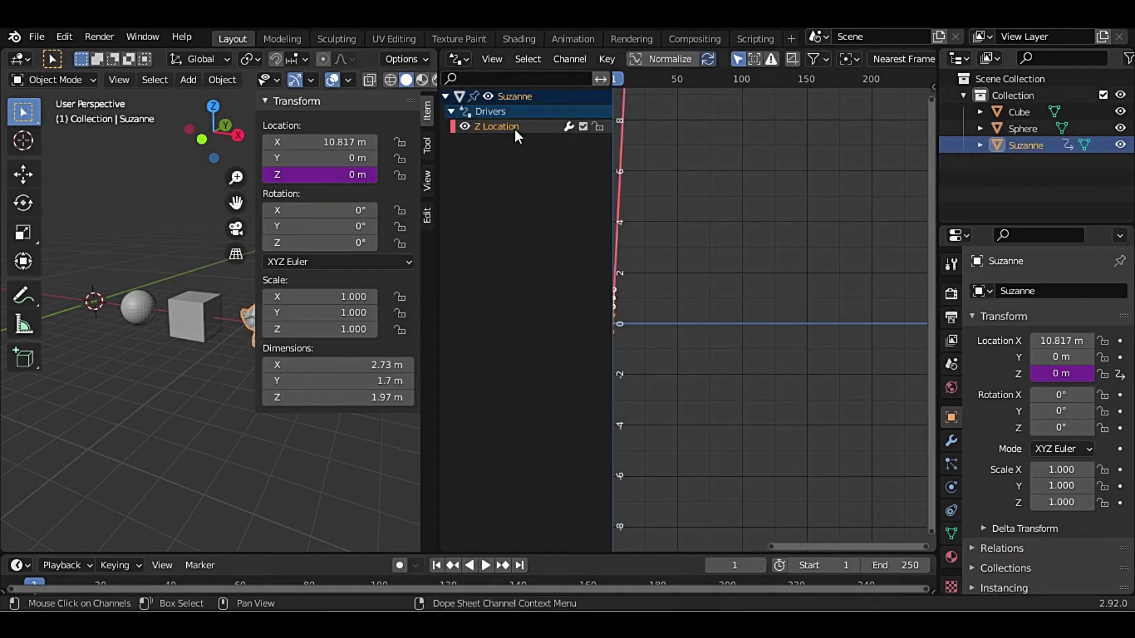
pyautogui.press('Home')
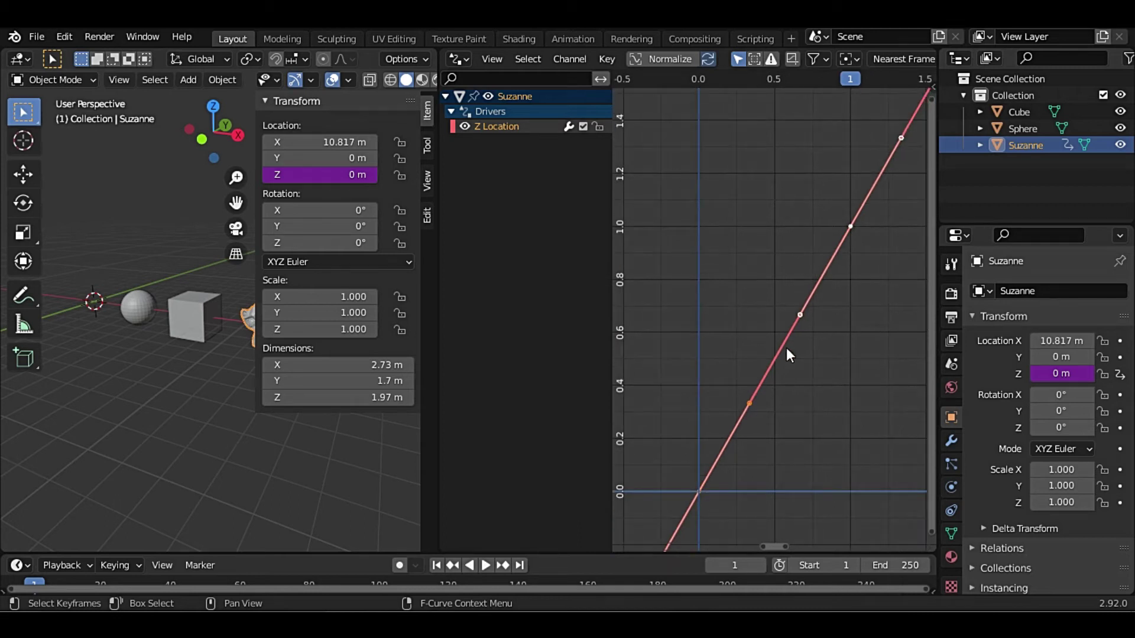
# - Set the driver variable to read the Cube's World Space Z Location
pyautogui.press('n')
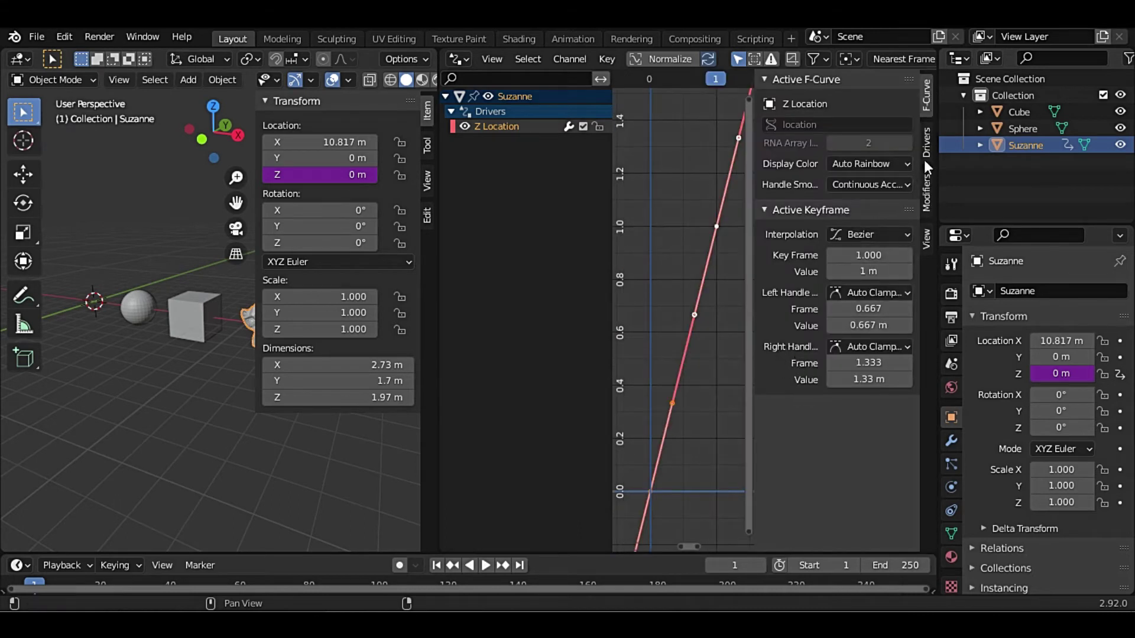
pyautogui.click(927, 144)
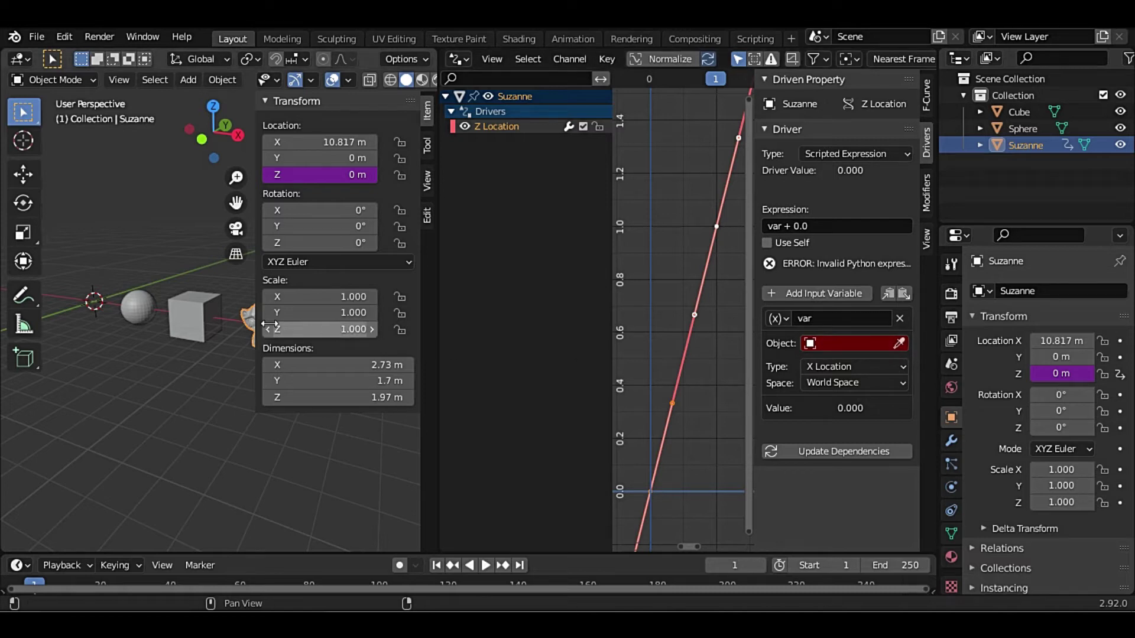
pyautogui.click(895, 344)
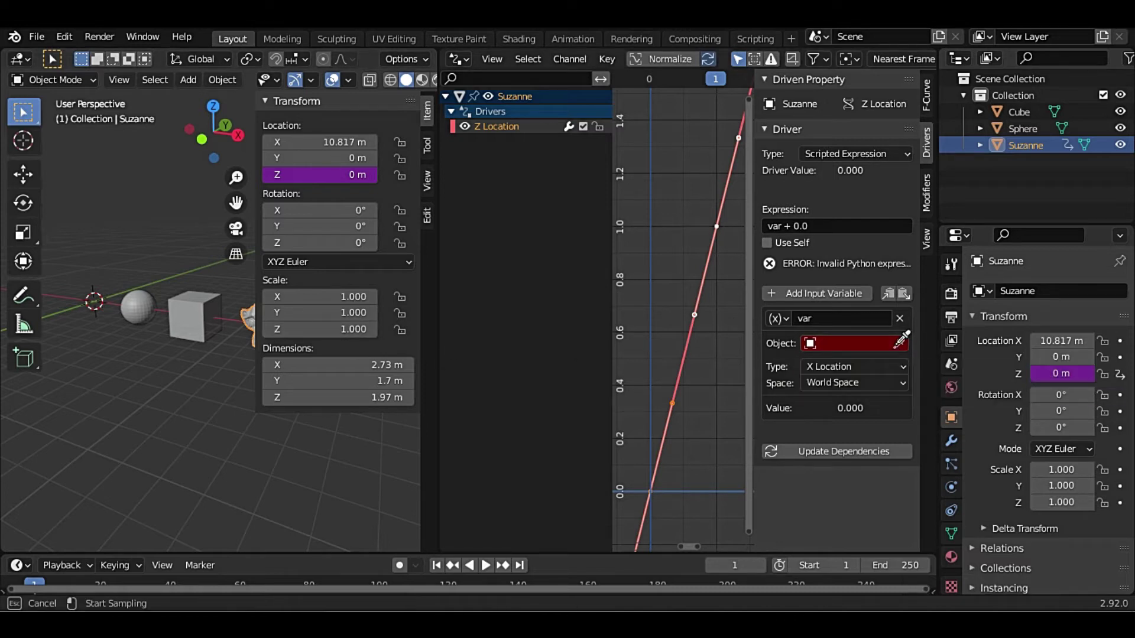
pyautogui.click(187, 312)
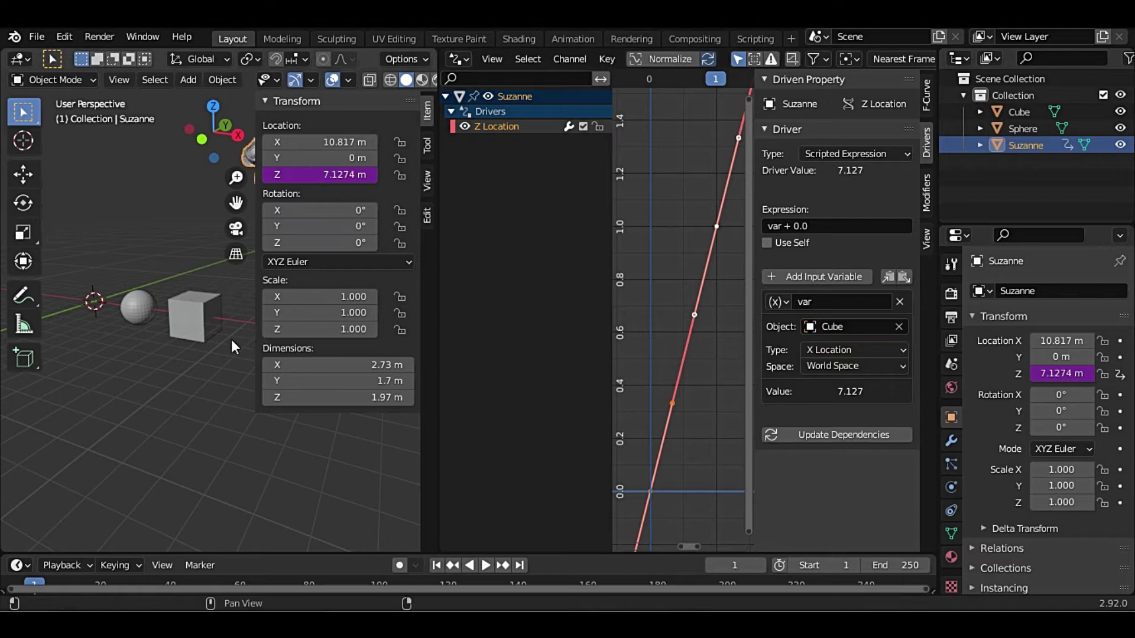
pyautogui.click(834, 351)
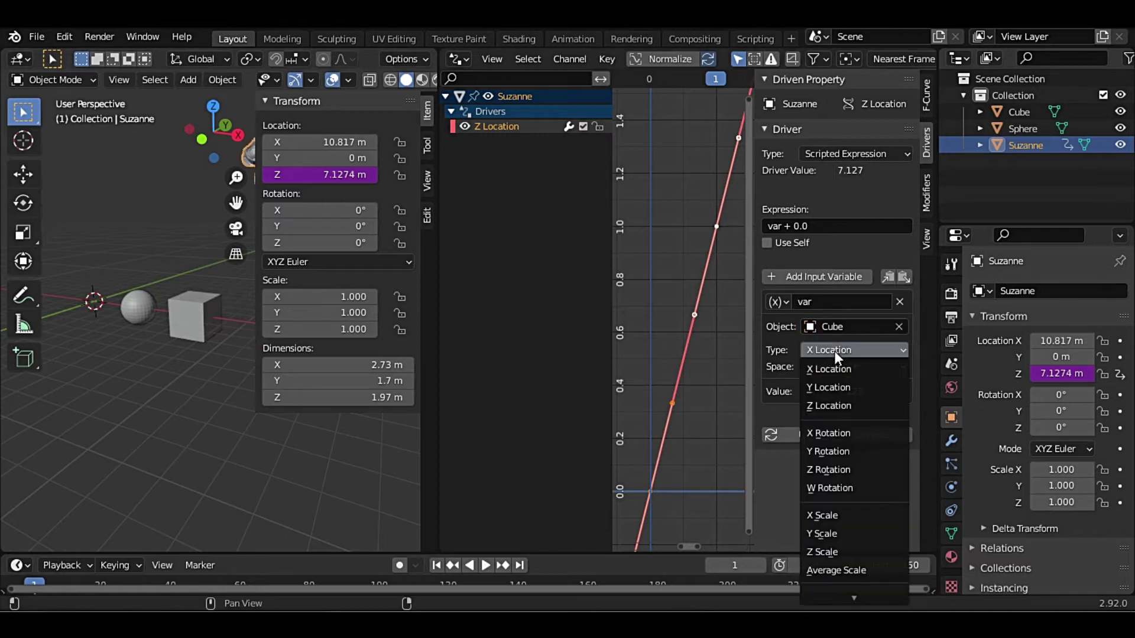
pyautogui.click(829, 405)
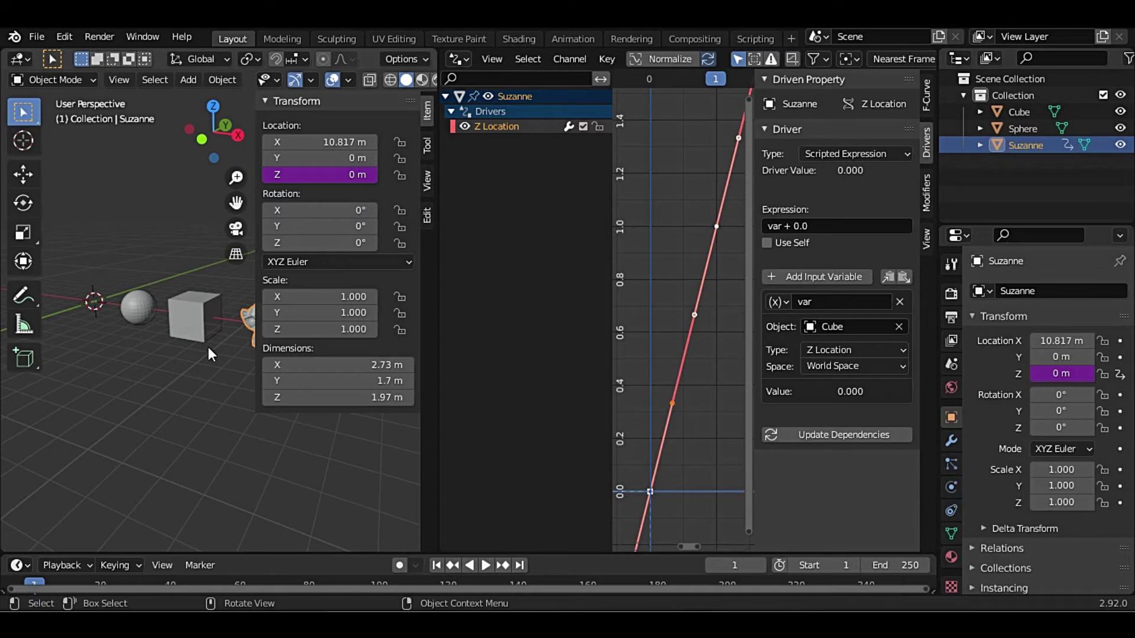
# - Raise the Cube on Z to 3.9318 m
pyautogui.click(197, 320)
pyautogui.press('g')
pyautogui.press('z')
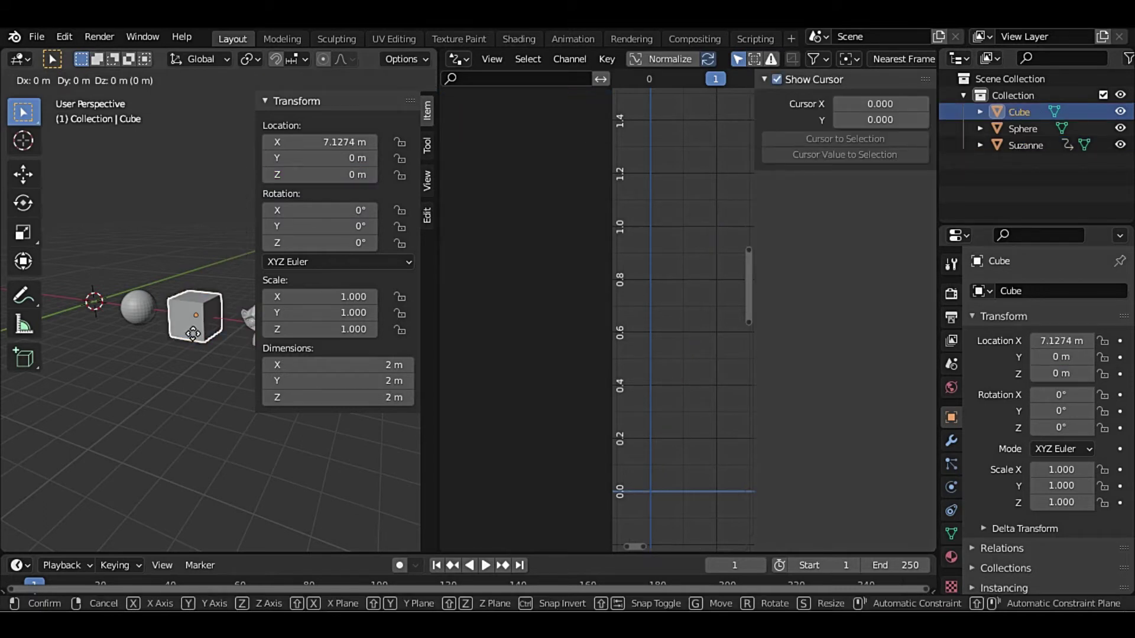
pyautogui.click(197, 249)
# - Select Suzanne and keep her driver type as Scripted Expression
pyautogui.moveTo(203, 300)
pyautogui.mouseDown(button='middle')
pyautogui.moveTo(253, 320)
pyautogui.moveTo(207, 314)
pyautogui.moveTo(177, 369)
pyautogui.moveTo(189, 282)
pyautogui.mouseUp(button='middle')
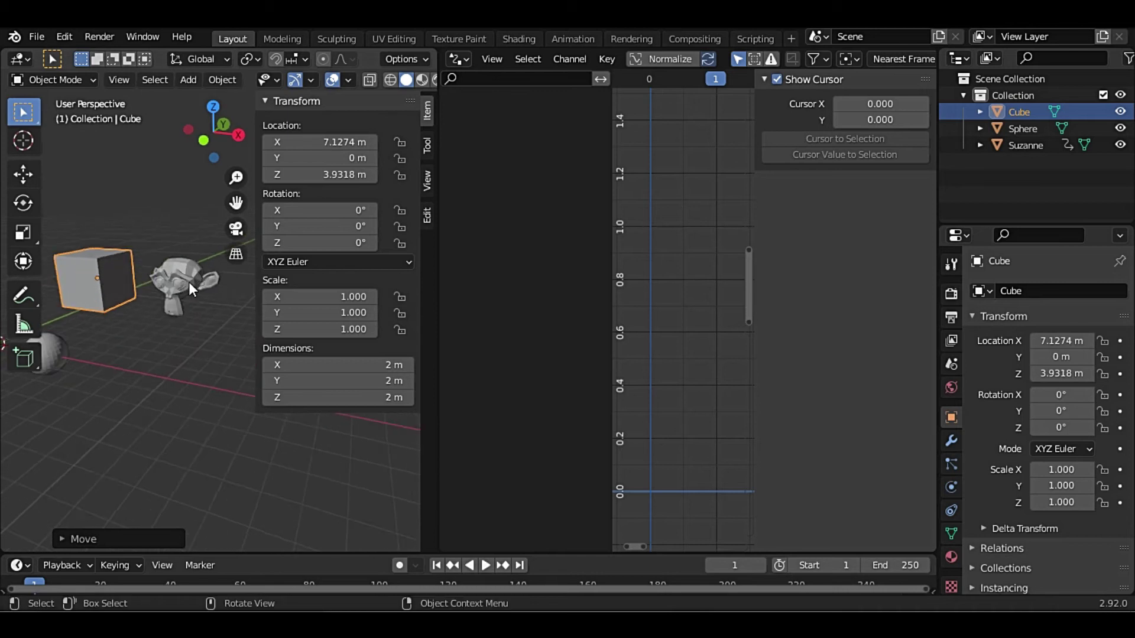
pyautogui.click(189, 282)
pyautogui.moveTo(203, 335)
pyautogui.mouseDown(button='middle')
pyautogui.moveTo(183, 360)
pyautogui.moveTo(206, 365)
pyautogui.moveTo(221, 334)
pyautogui.mouseUp(button='middle')
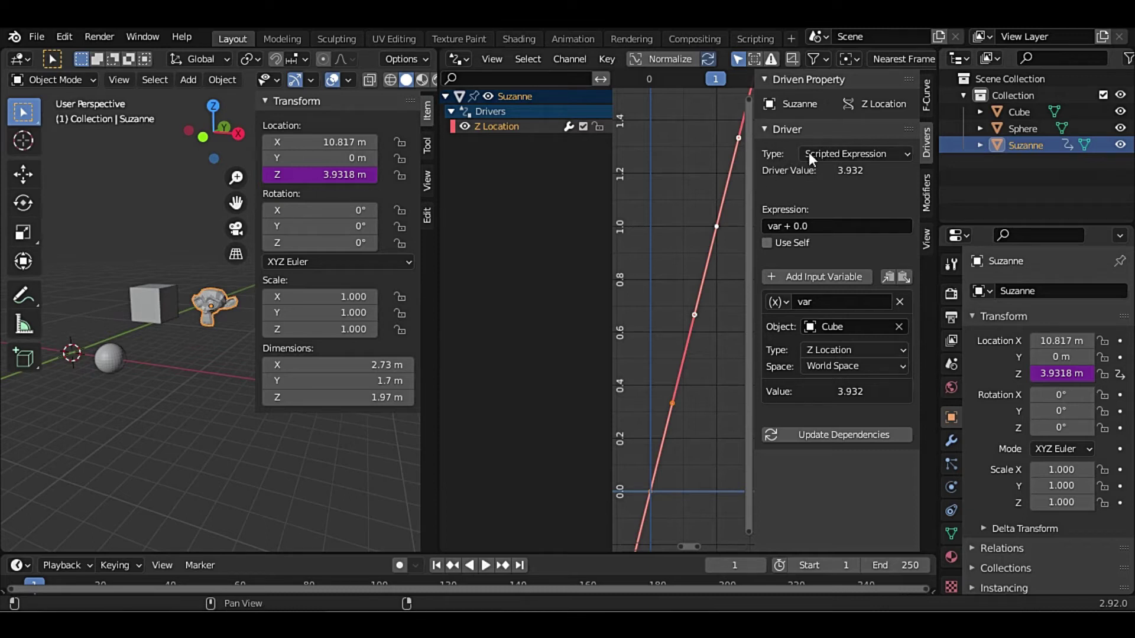
pyautogui.click(839, 155)
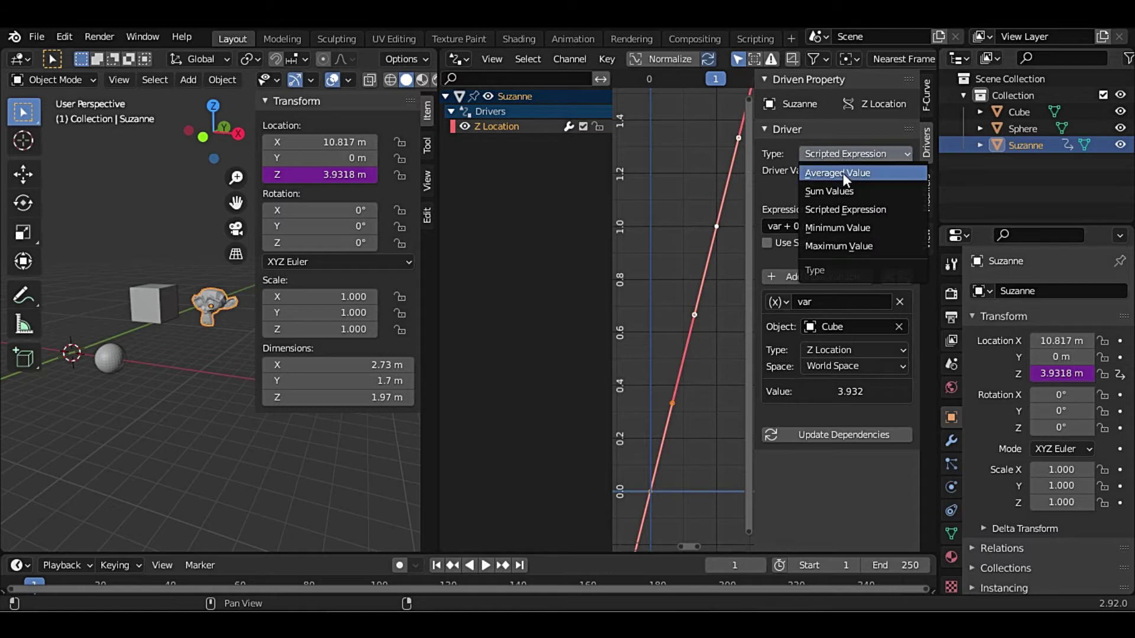
pyautogui.click(835, 211)
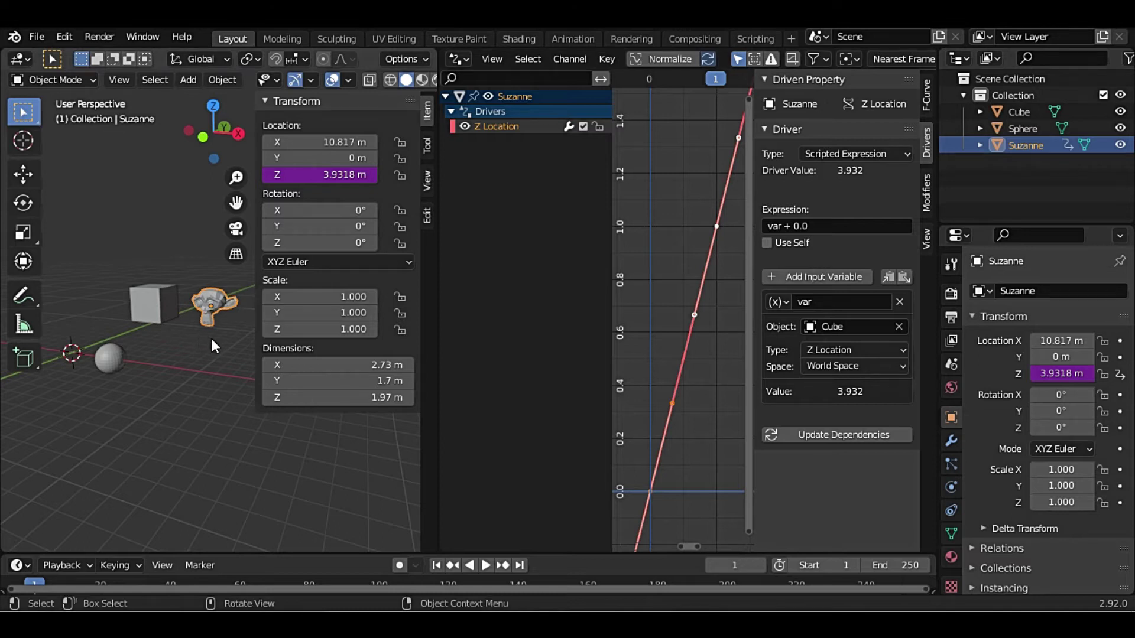
# - Add a second driver variable, var_001, of type Transform Channel
pyautogui.click(818, 278)
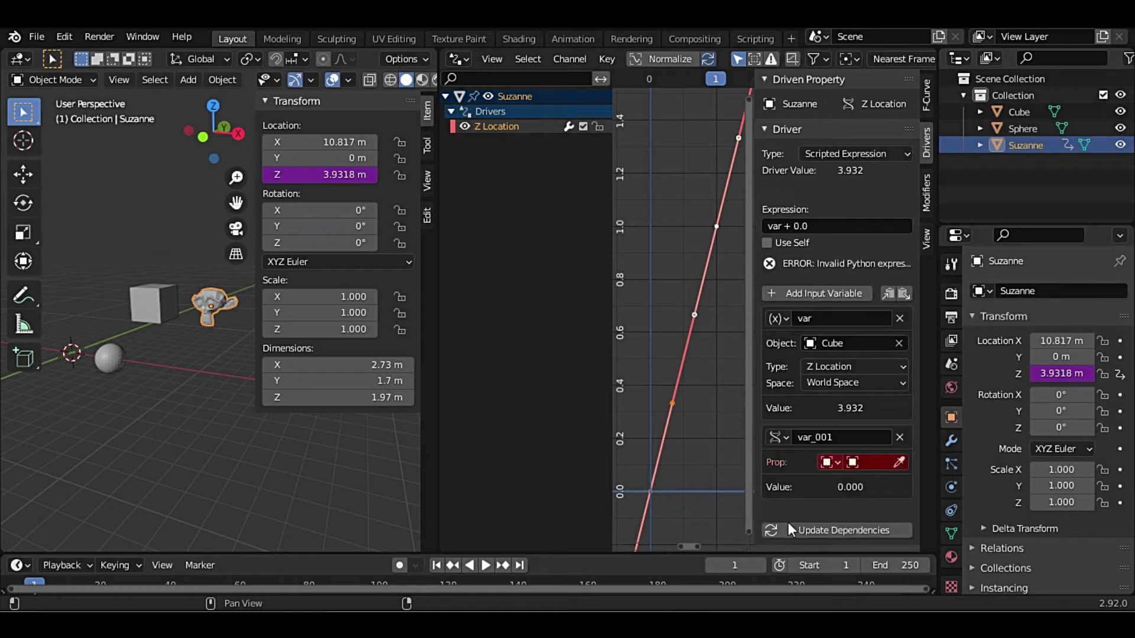
pyautogui.click(781, 439)
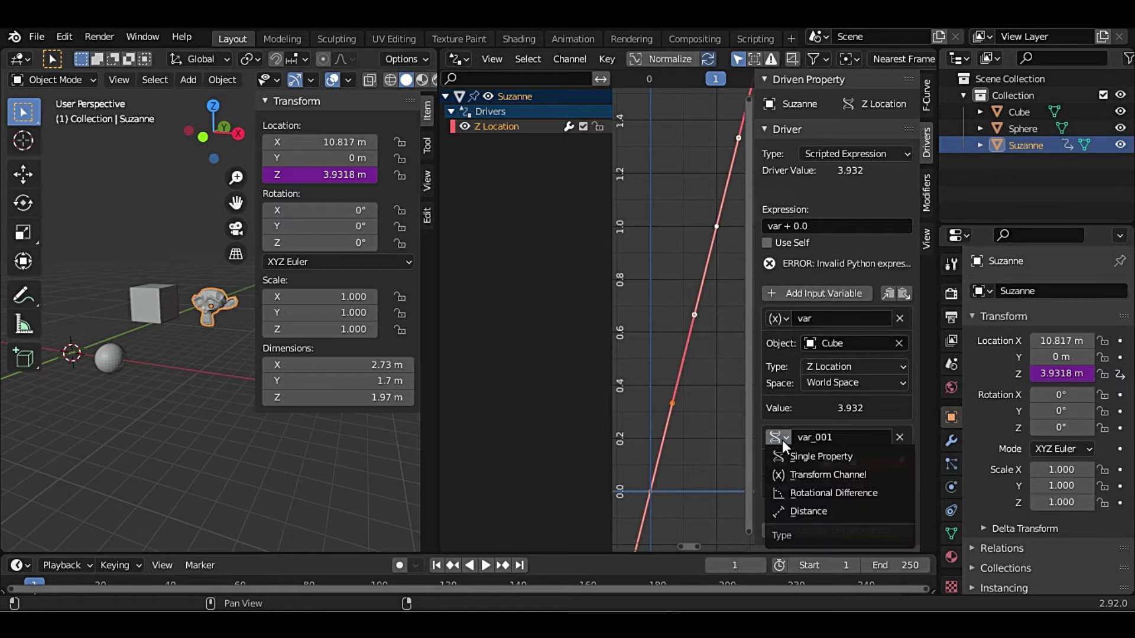
pyautogui.click(818, 481)
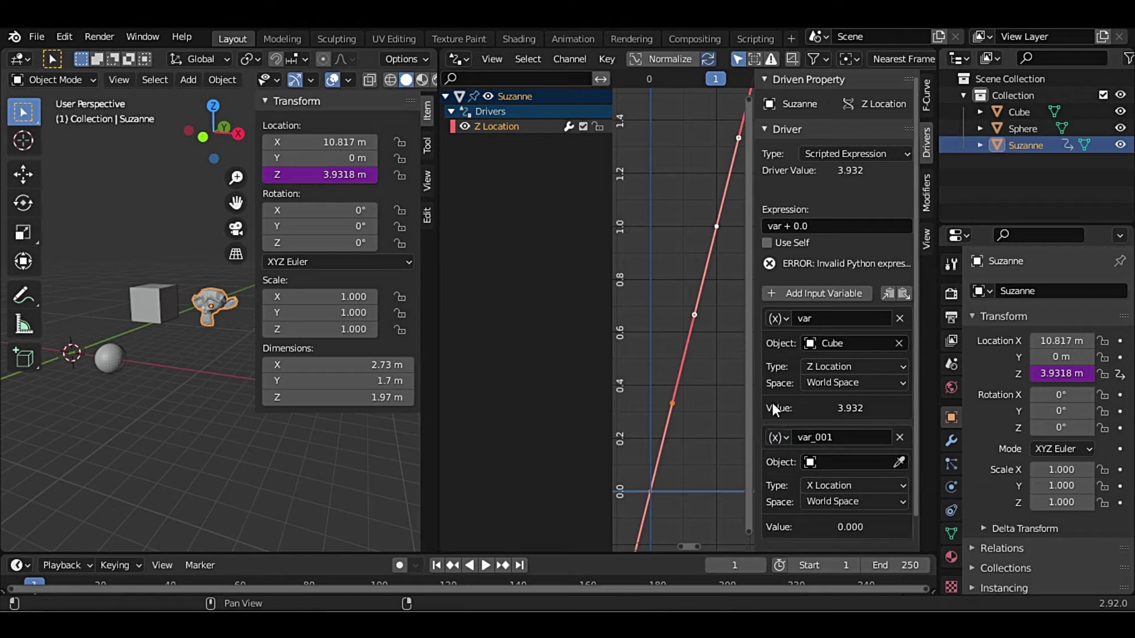
pyautogui.scroll(-2, 785, 368)
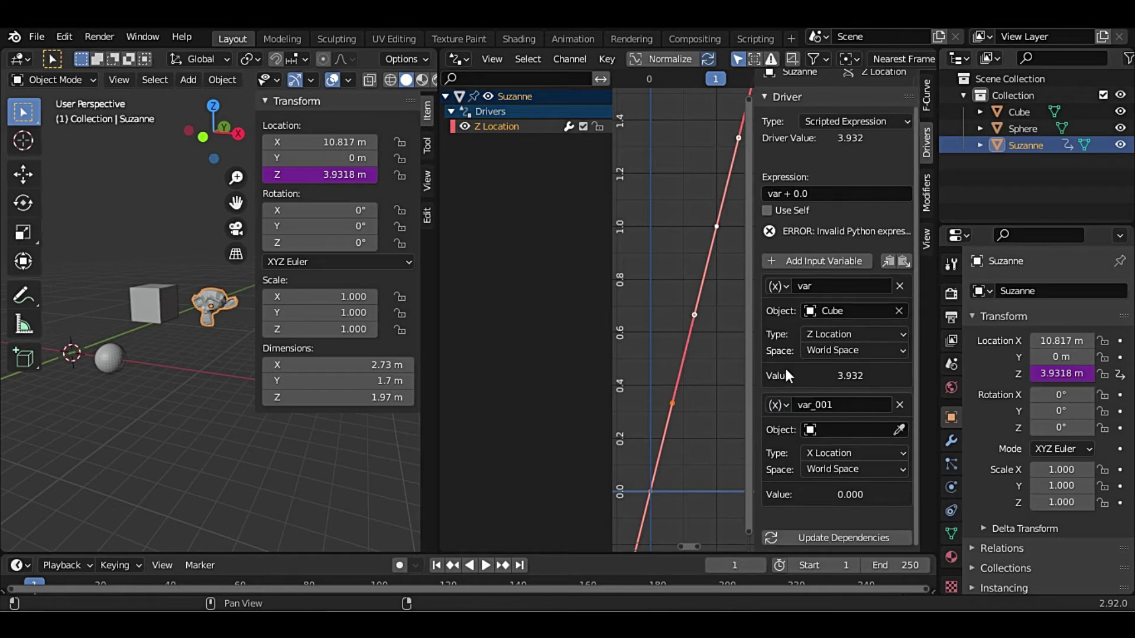
# - Make var_001 read the Sphere's Z Location and widen the driver panel
pyautogui.click(899, 430)
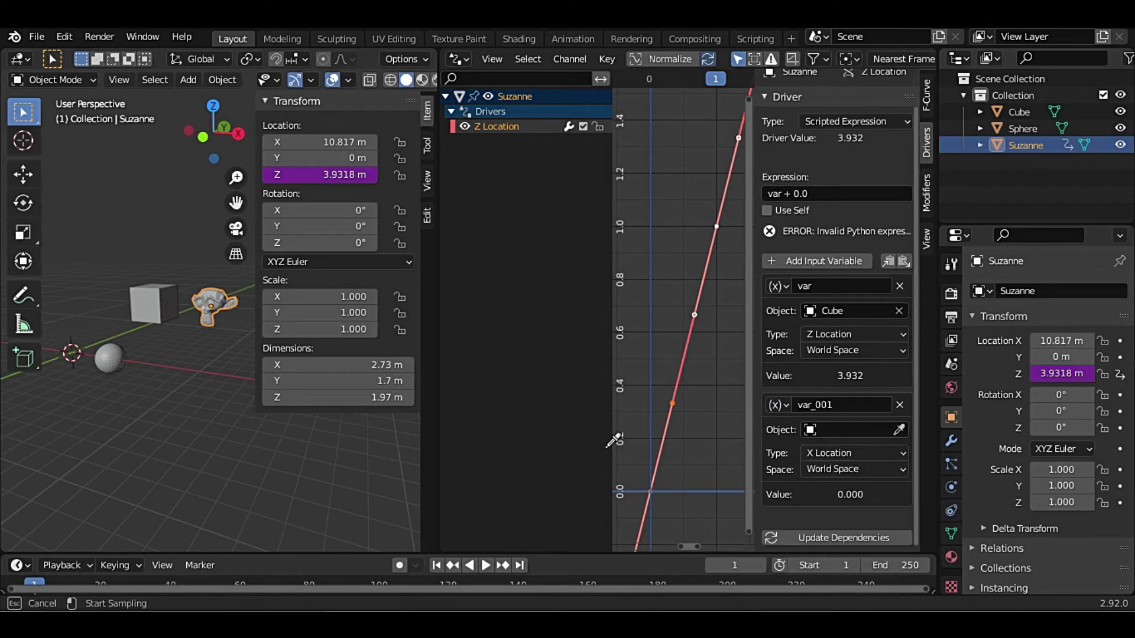
pyautogui.click(110, 360)
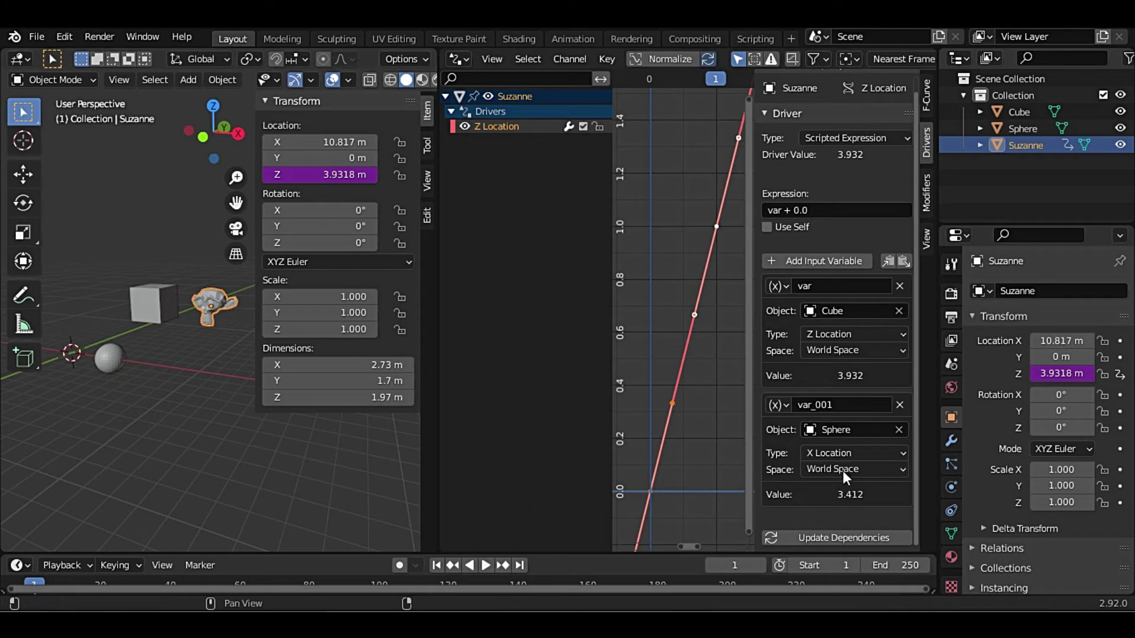
pyautogui.click(849, 452)
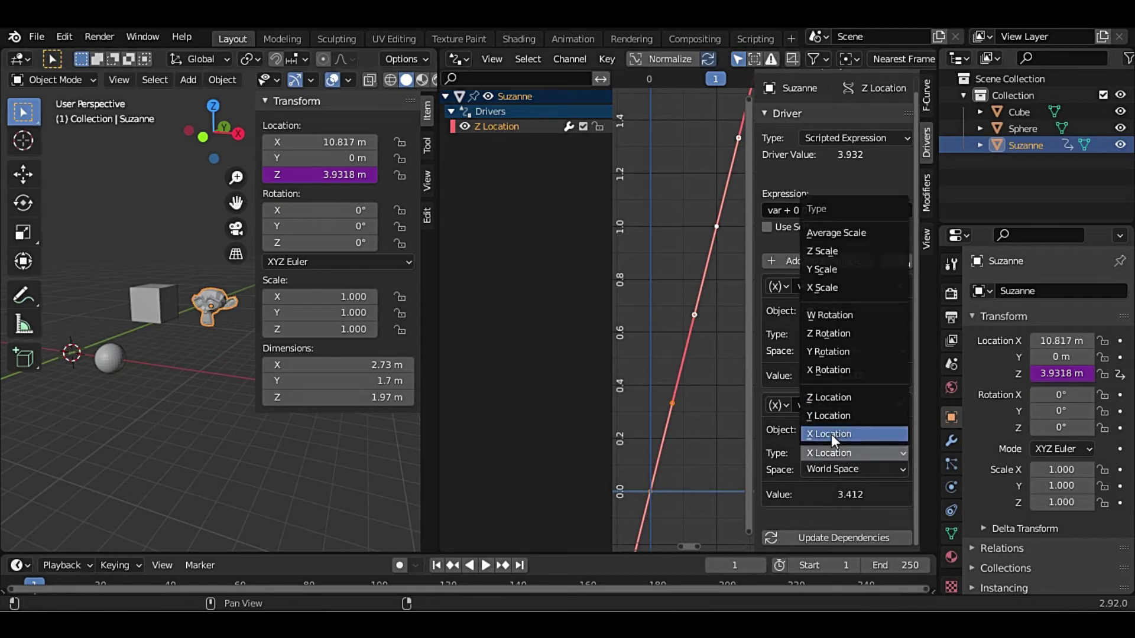
pyautogui.click(836, 399)
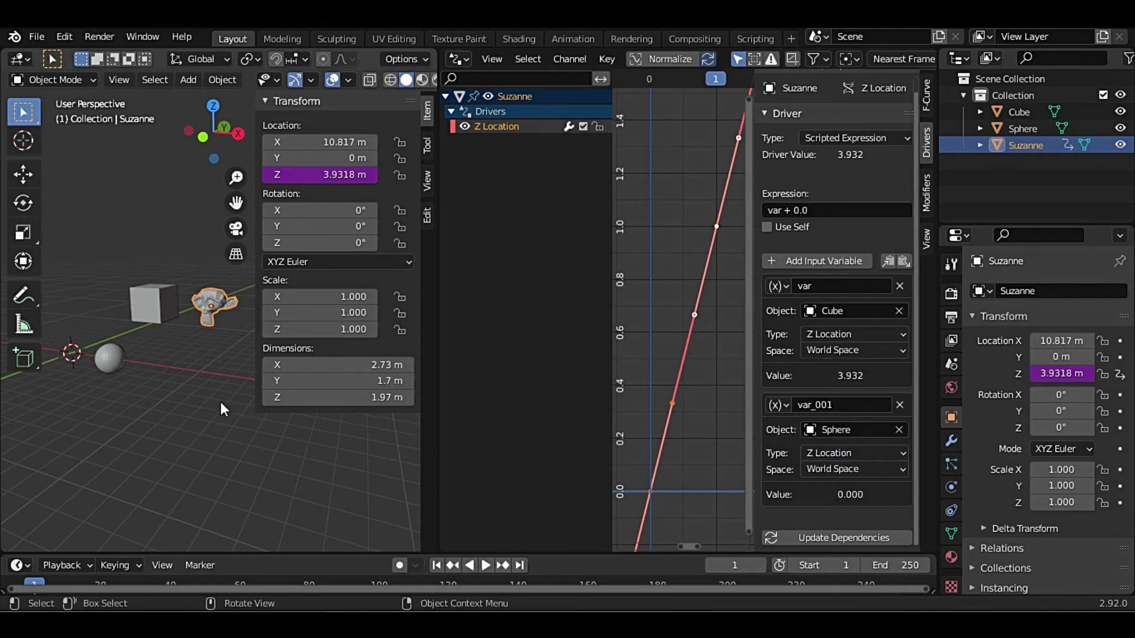
pyautogui.scroll(1, 834, 377)
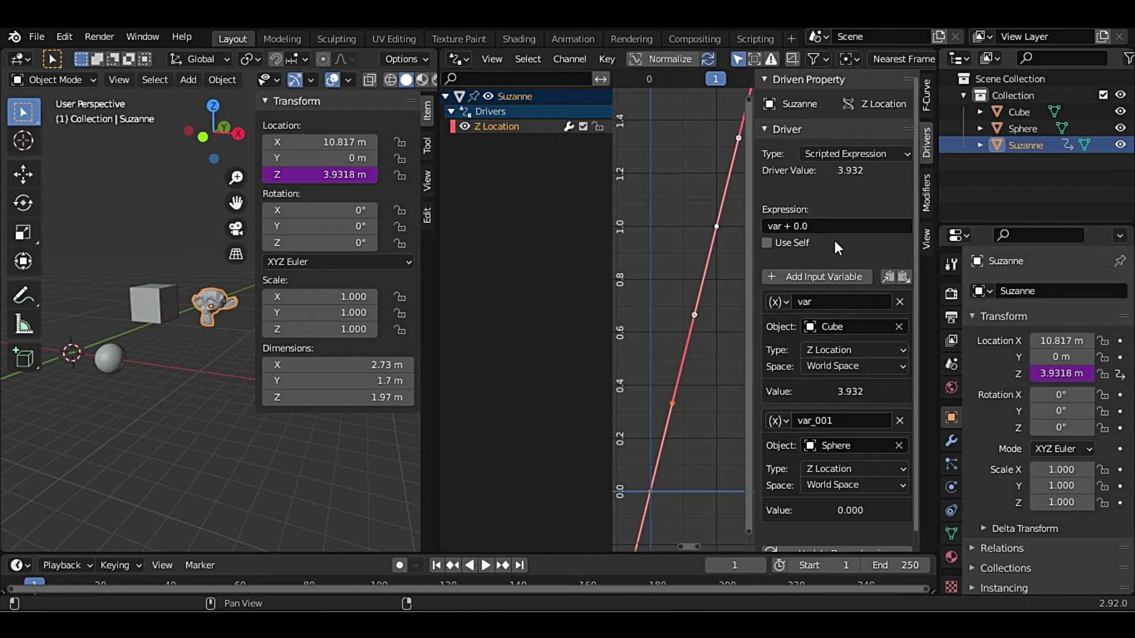
pyautogui.moveTo(750, 203); pyautogui.dragTo(715, 204)
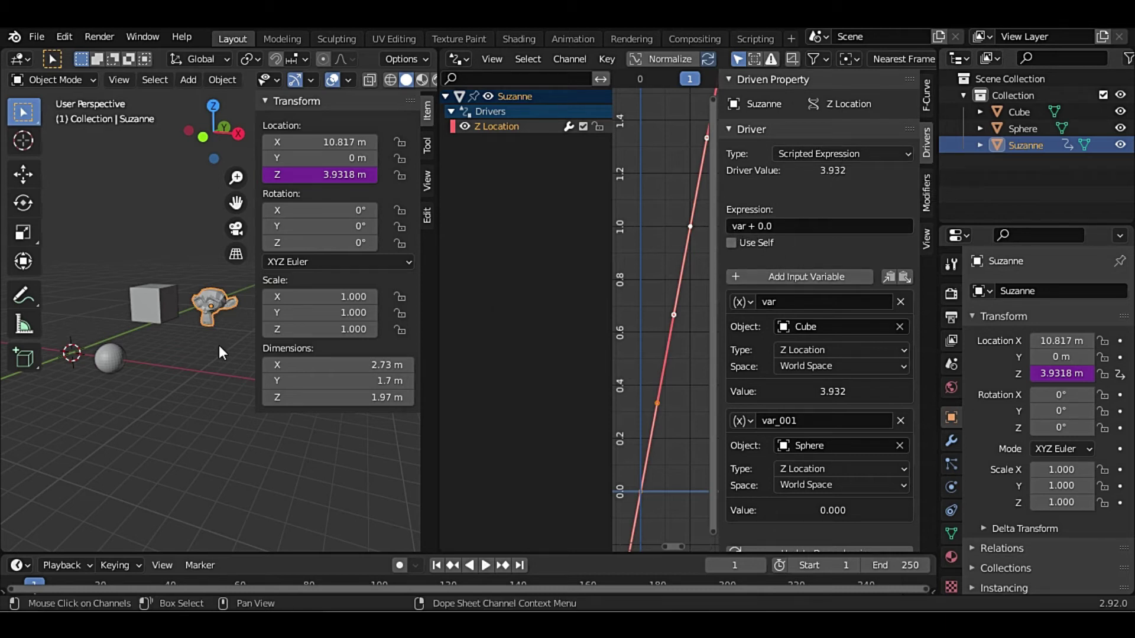
# - Select the Cube, try a Z move and a location reset, then undo
pyautogui.click(158, 311)
pyautogui.press('g')
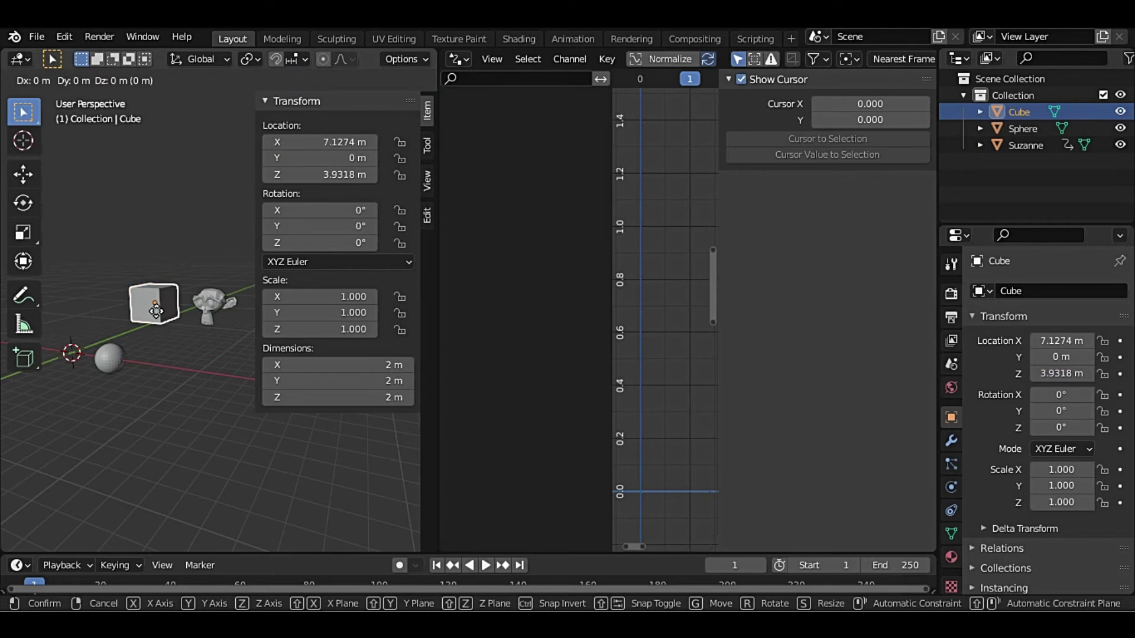
pyautogui.press('z')
pyautogui.rightClick(172, 341)
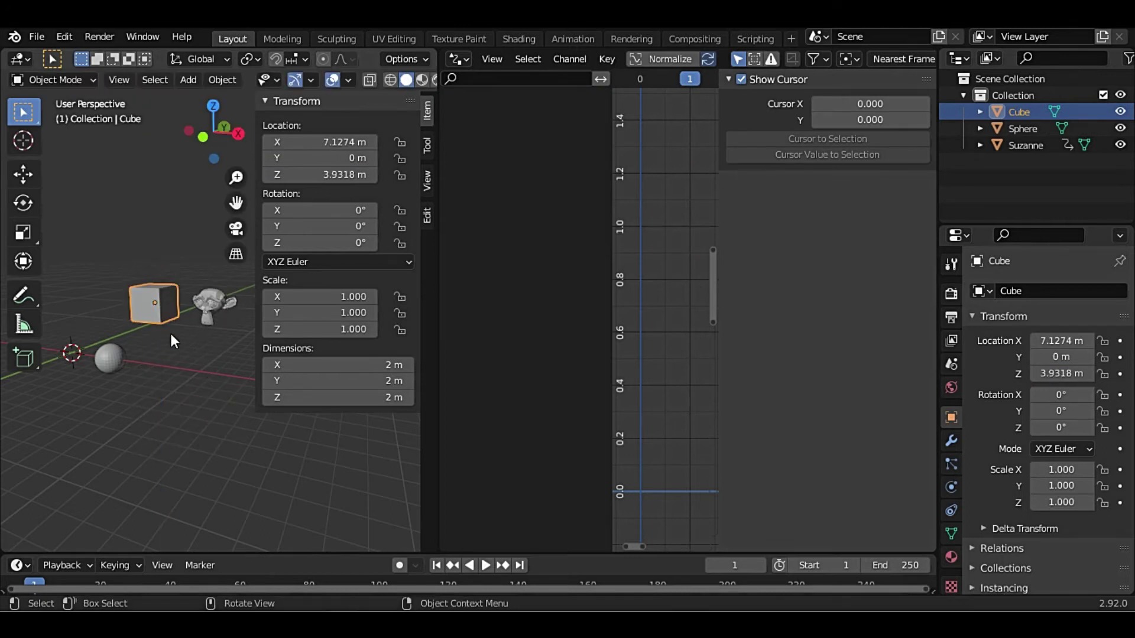
pyautogui.hotkey('alt', 'g')
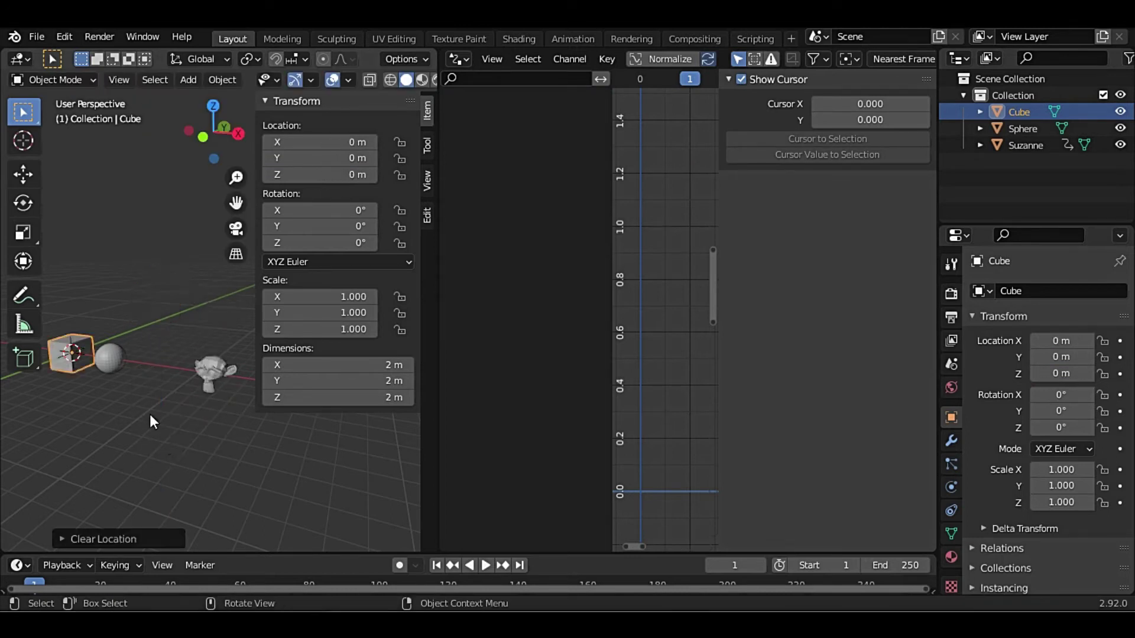
pyautogui.hotkey('ctrl', 'z')
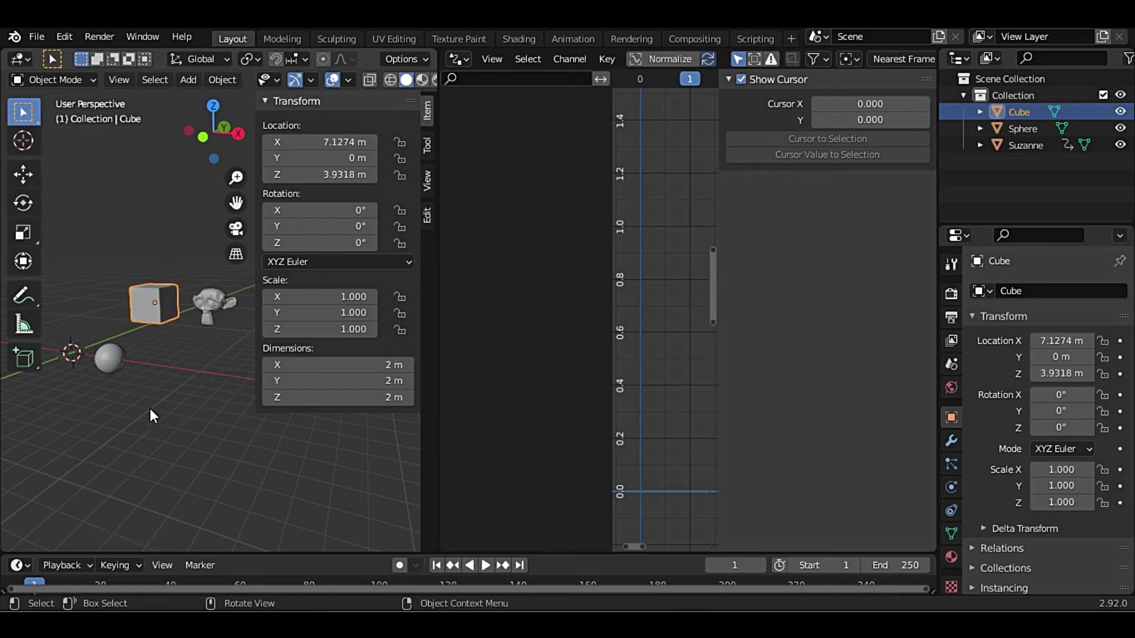
# - Lower the Cube and set its Location Z to 0 m
pyautogui.press('g')
pyautogui.press('z')
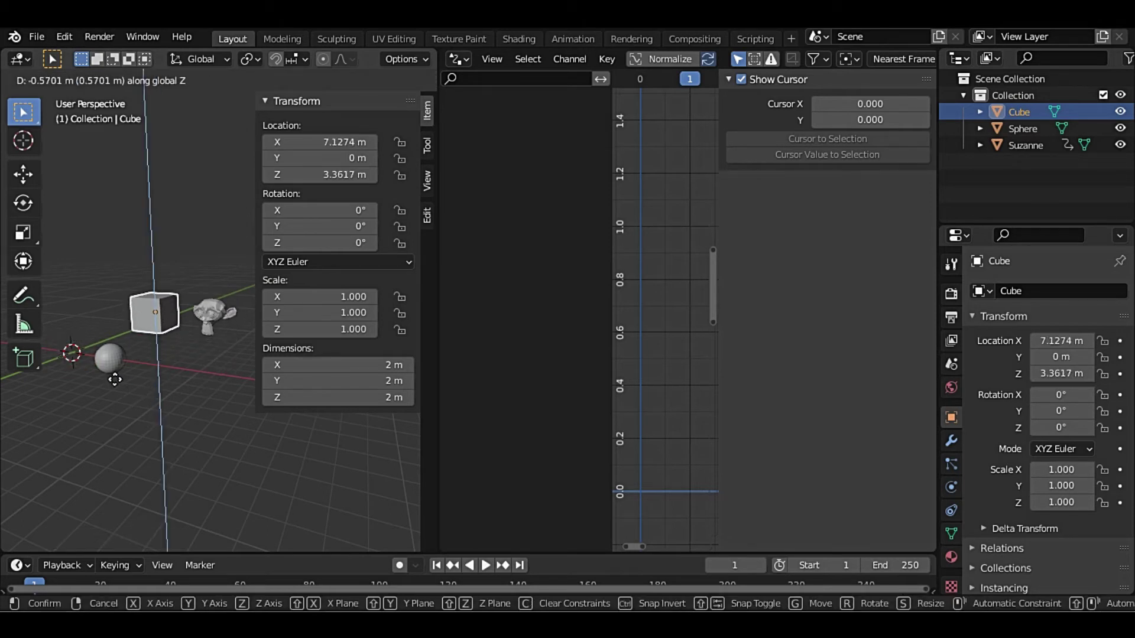
pyautogui.click(133, 433)
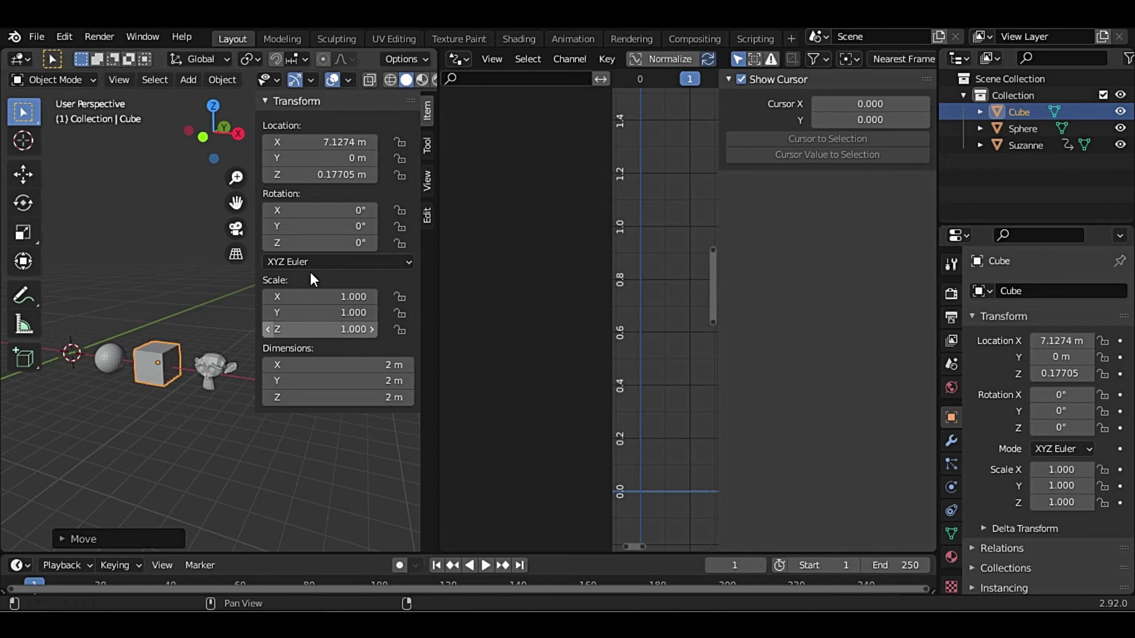
pyautogui.click(331, 175)
pyautogui.write('0')
pyautogui.press('Return')
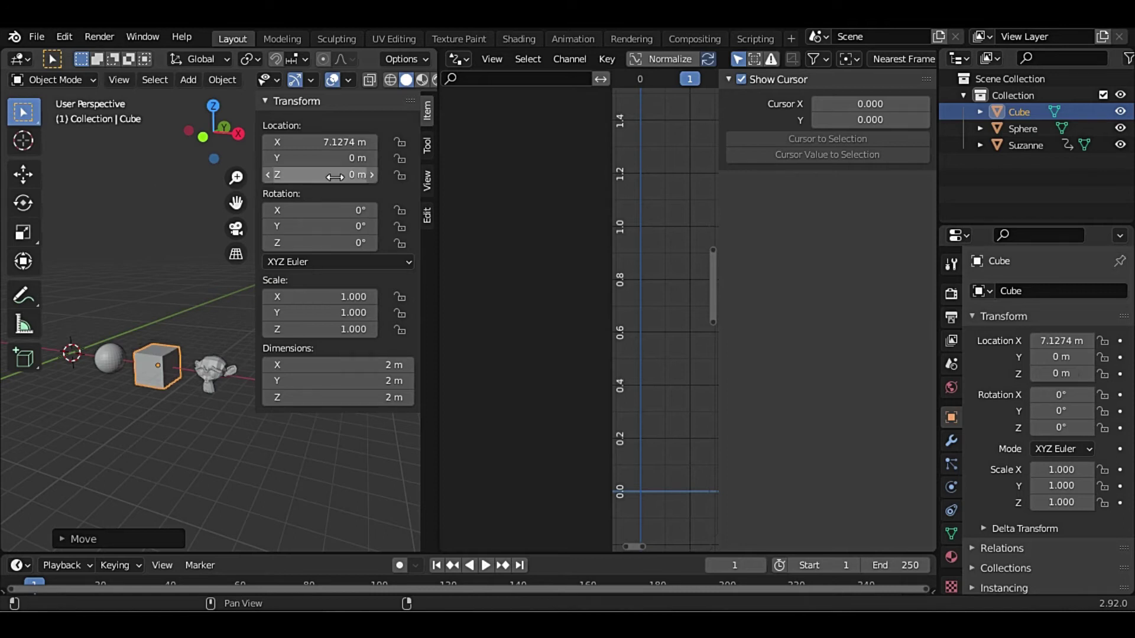
pyautogui.click(175, 451)
# - Select Suzanne and switch her driver type to Averaged Value
pyautogui.click(221, 375)
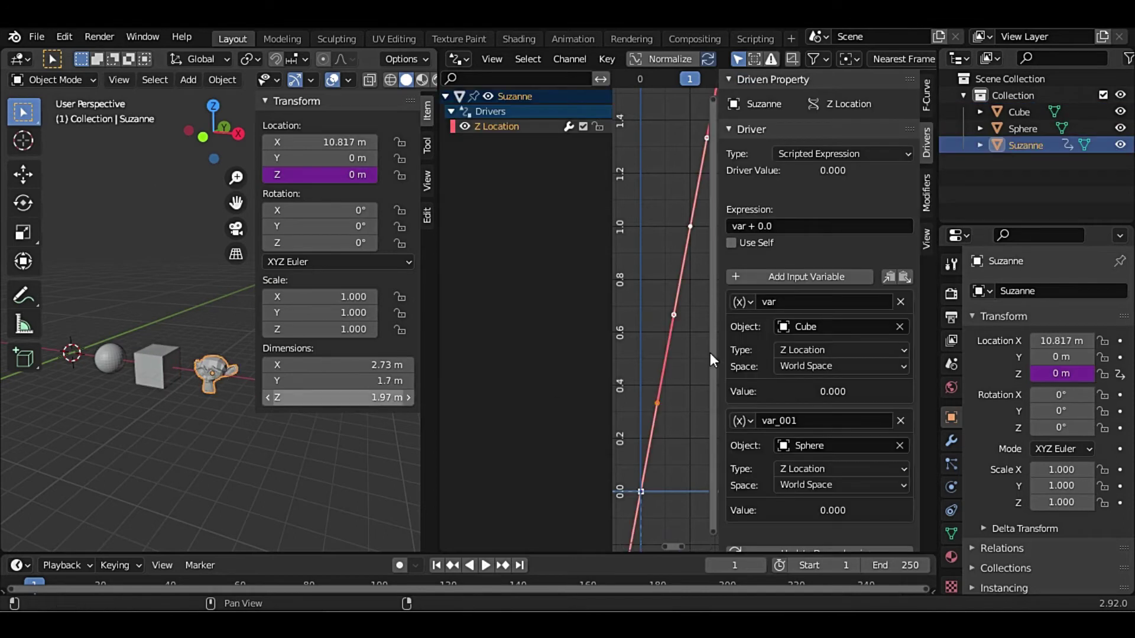
pyautogui.scroll(-1, 815, 340)
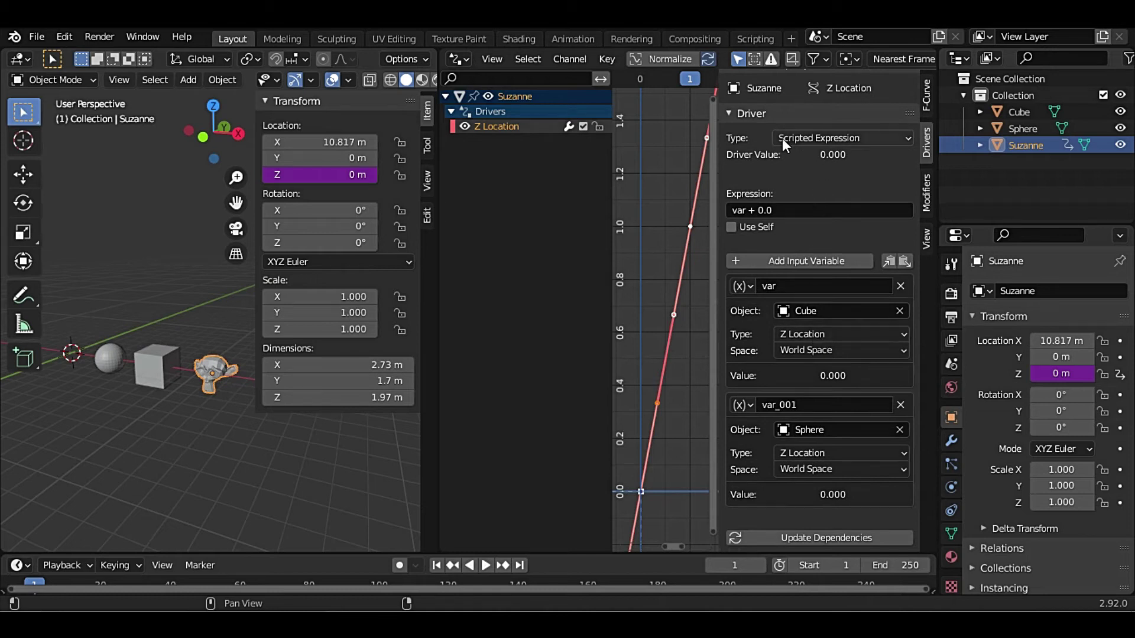
pyautogui.click(823, 142)
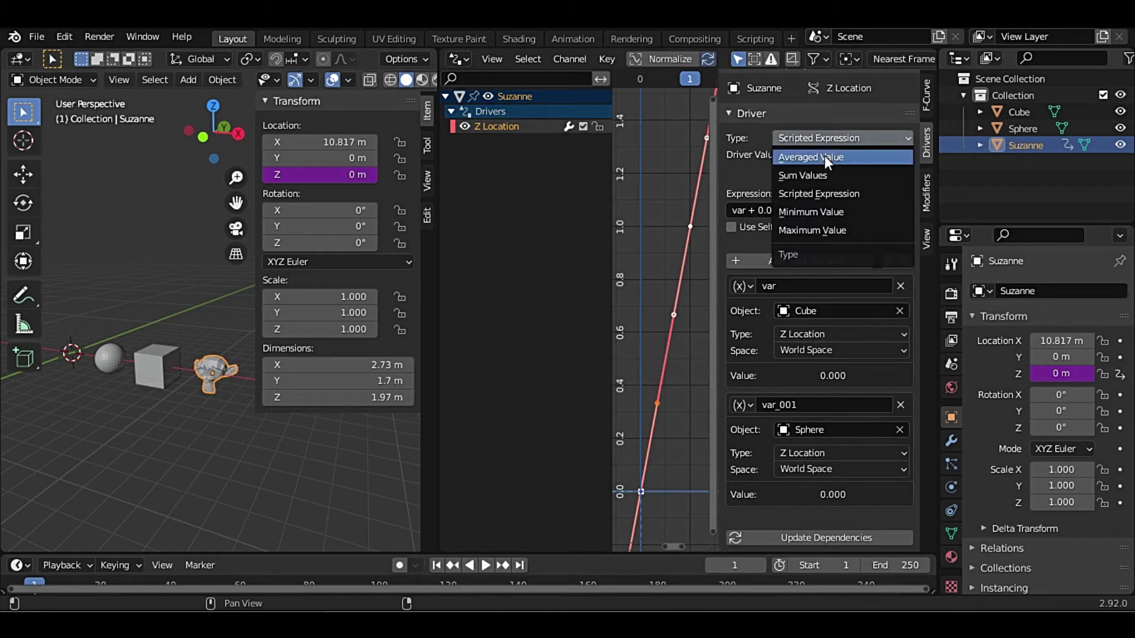
pyautogui.click(826, 158)
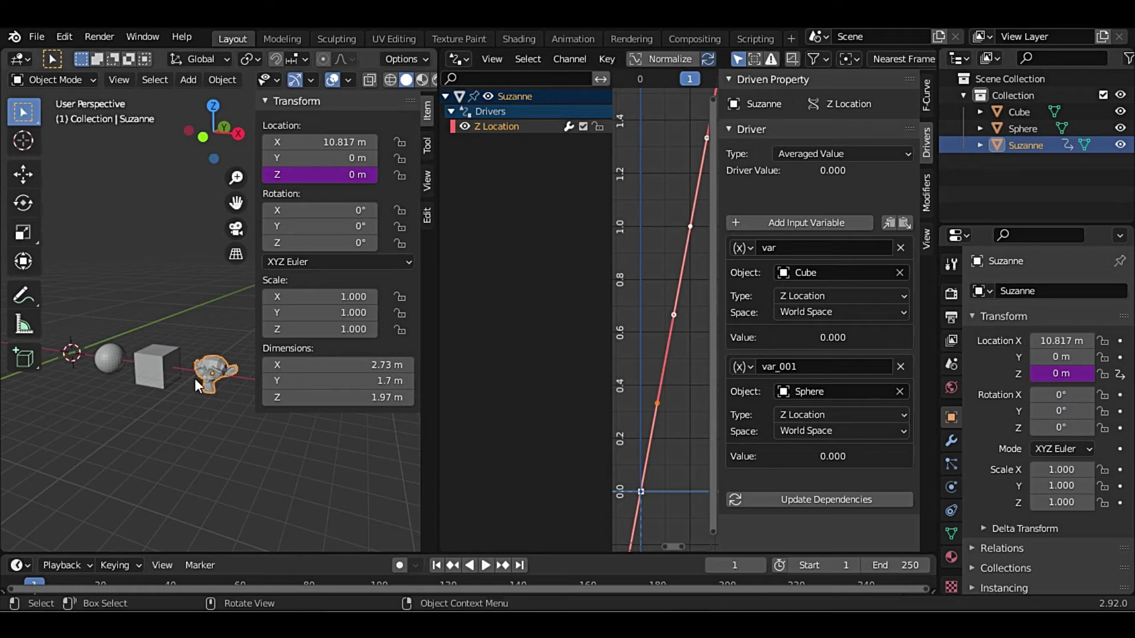
# - Raise the Cube to Z 2 m and switch to a front orthographic view
pyautogui.click(156, 374)
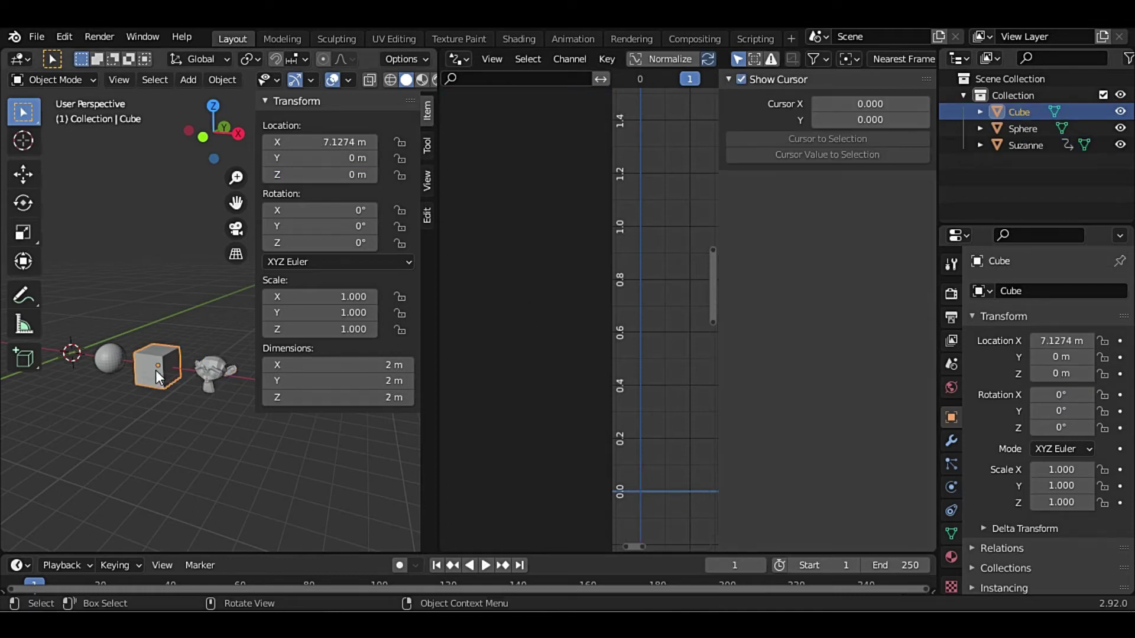
pyautogui.write('gz')
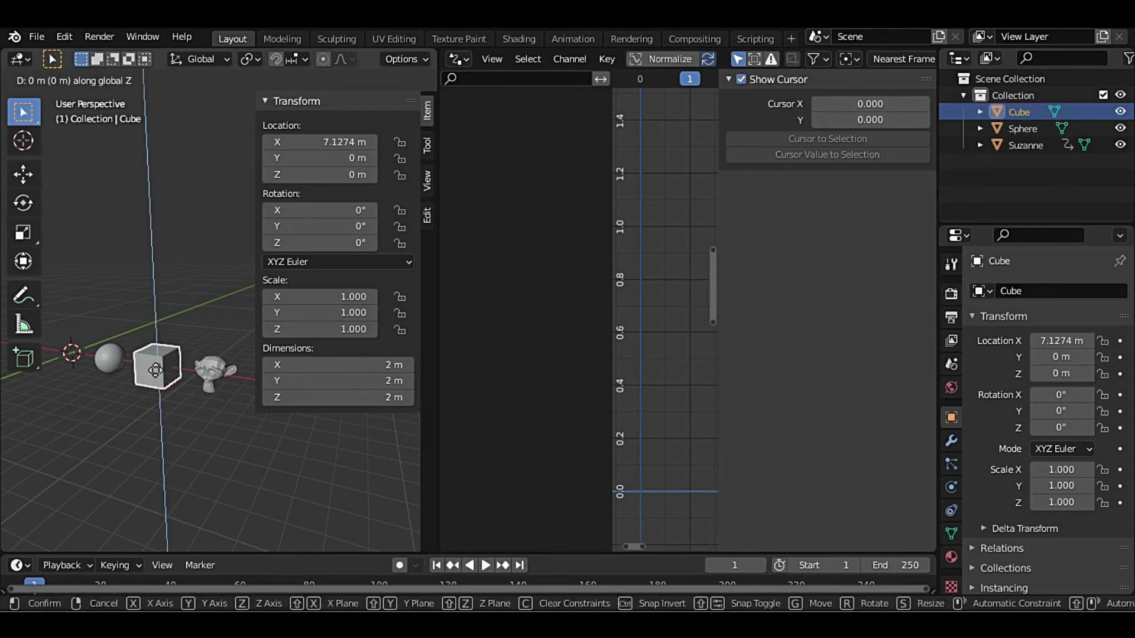
pyautogui.write('2')
pyautogui.press('Return')
pyautogui.moveTo(155, 370)
pyautogui.mouseDown(button='middle')
pyautogui.moveTo(222, 359)
pyautogui.moveTo(184, 374)
pyautogui.mouseUp(button='middle')
pyautogui.press('KP_5')
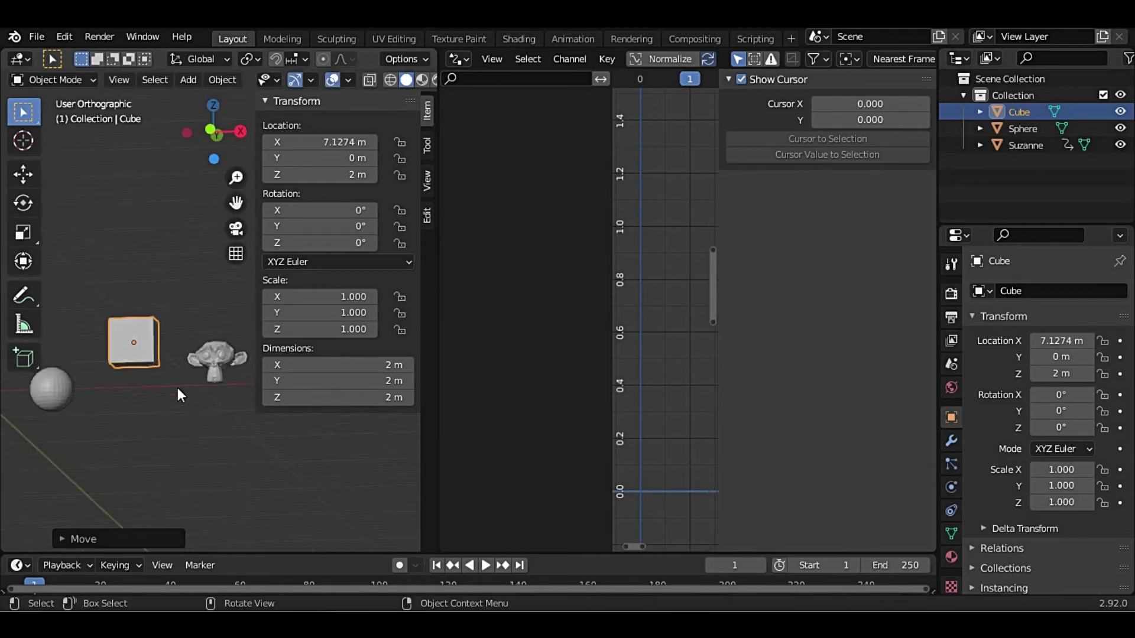
pyautogui.press('KP_1')
pyautogui.scroll(-2, 178, 387)
pyautogui.keyDown('shift'); pyautogui.moveTo(221, 423); pyautogui.dragTo(228, 429, button='middle'); pyautogui.keyUp('shift')
pyautogui.scroll(1, 224, 414)
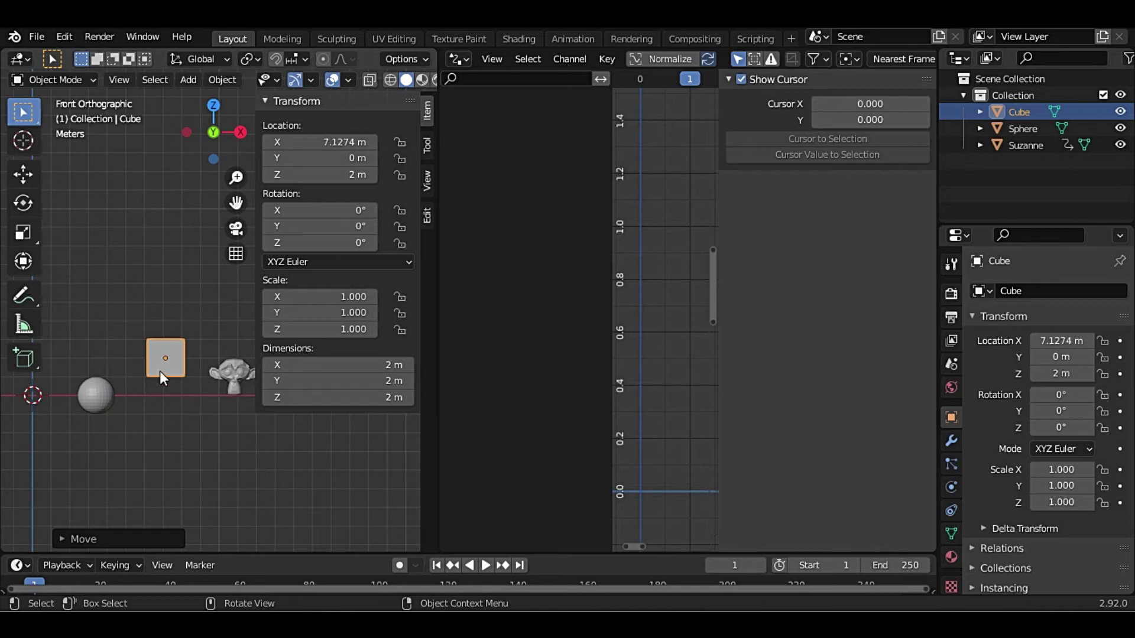
# - Raise the Cube to Z 5 m, then move it down 5 m to Z 0
pyautogui.write('gz')
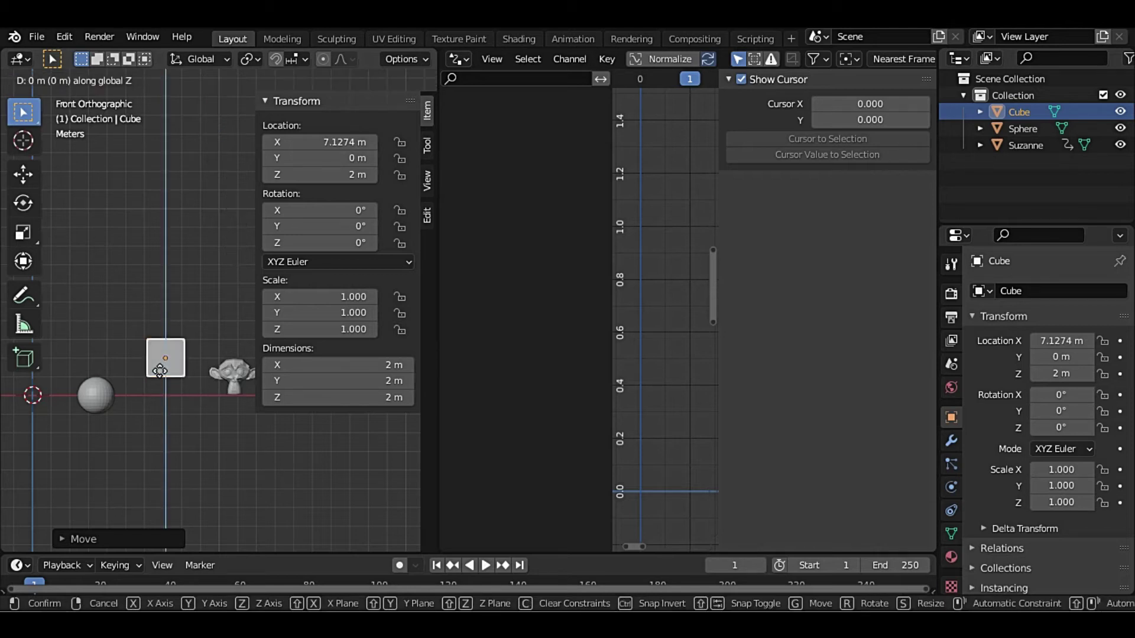
pyautogui.write('3')
pyautogui.press('Return')
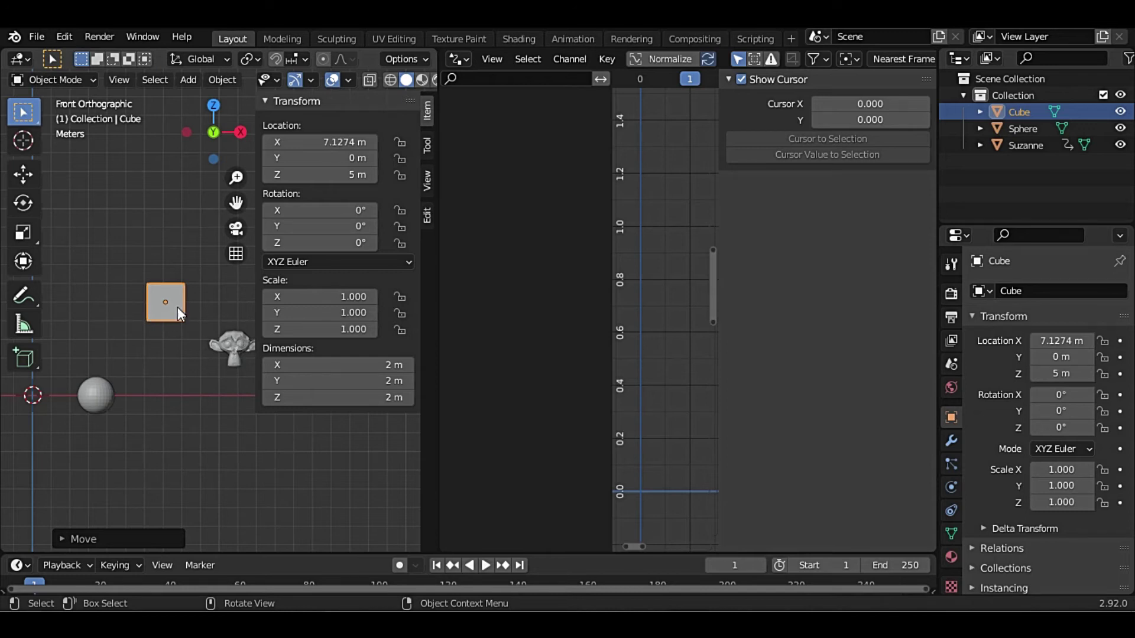
pyautogui.write('g')
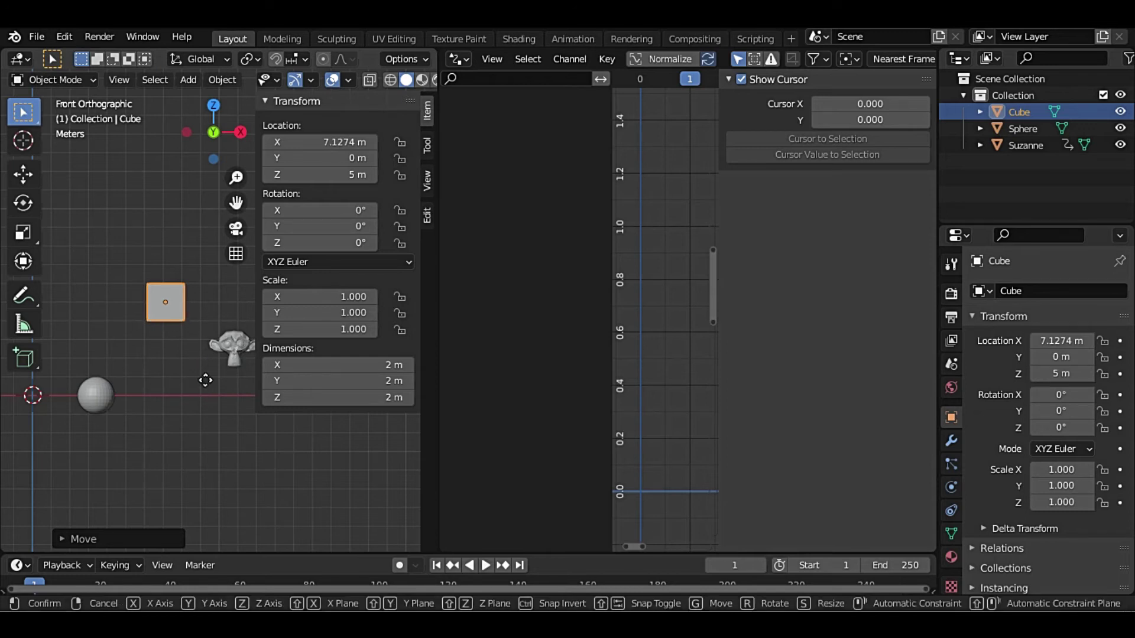
pyautogui.write('z')
pyautogui.write('-4')
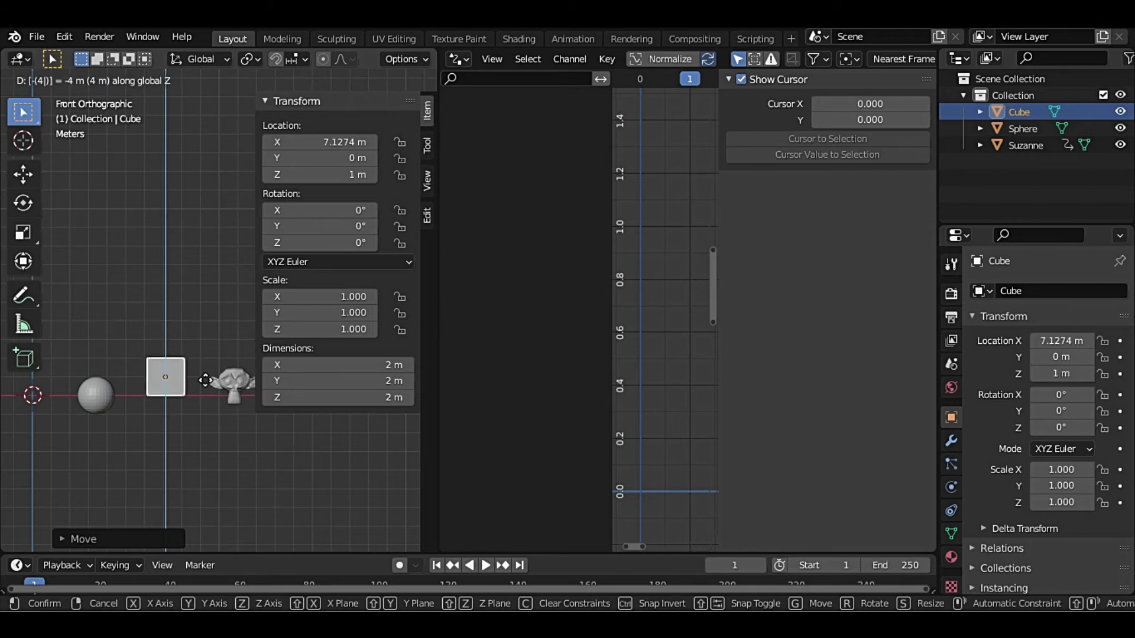
pyautogui.press('BackSpace')
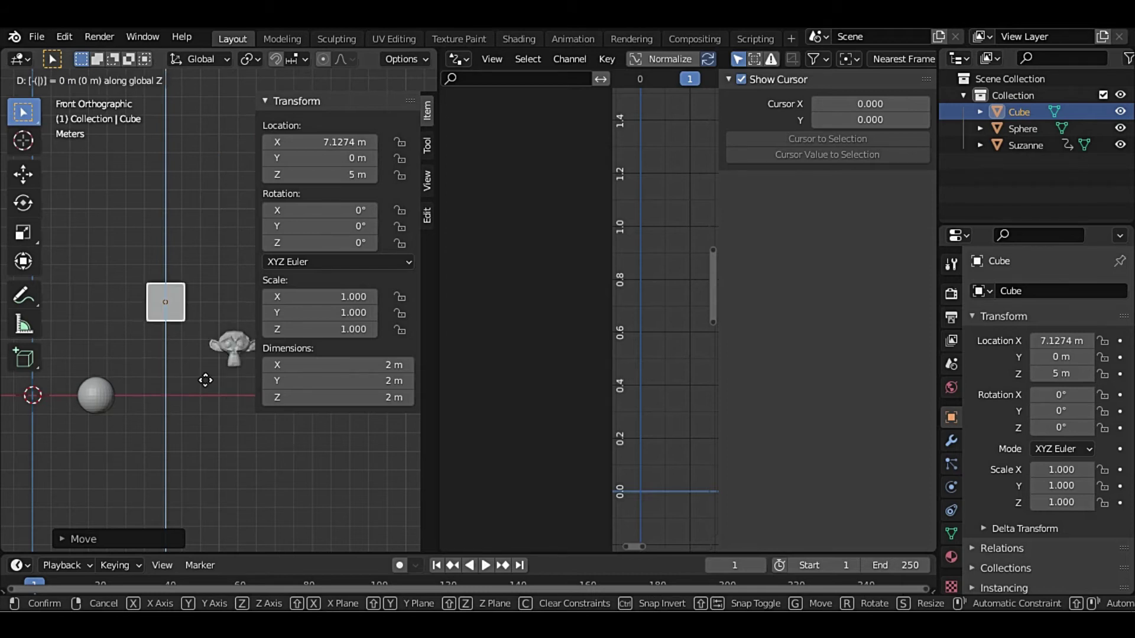
pyautogui.write('5')
pyautogui.press('Return')
# - Hide the sidebar and select Suzanne to show her averaged driver
pyautogui.scroll(-1, 230, 440)
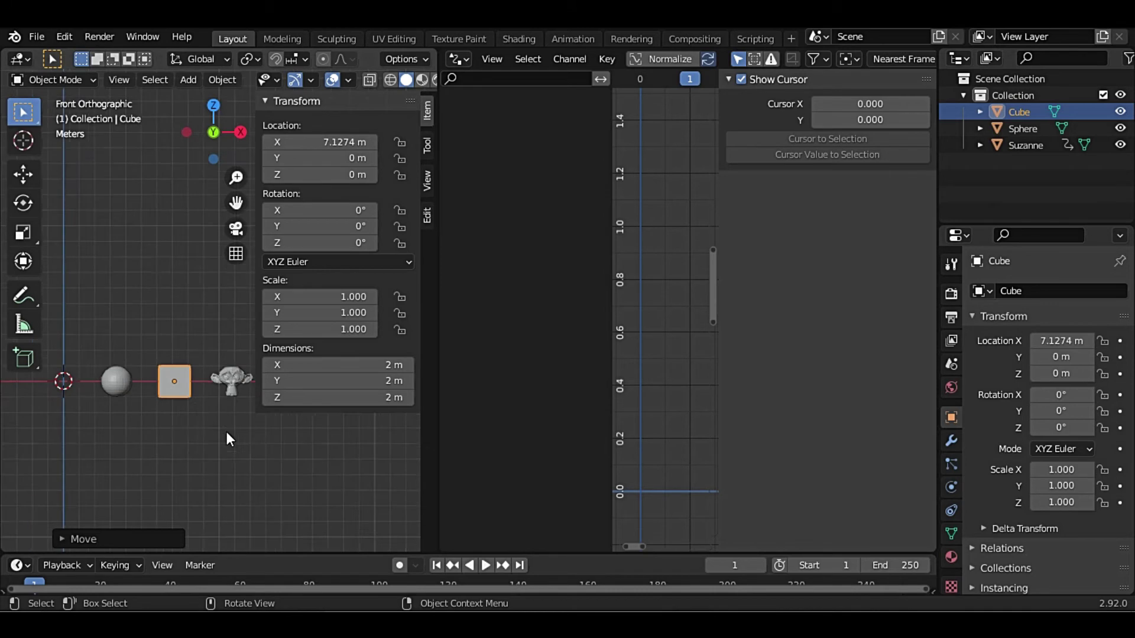
pyautogui.press('n')
pyautogui.scroll(3, 207, 402)
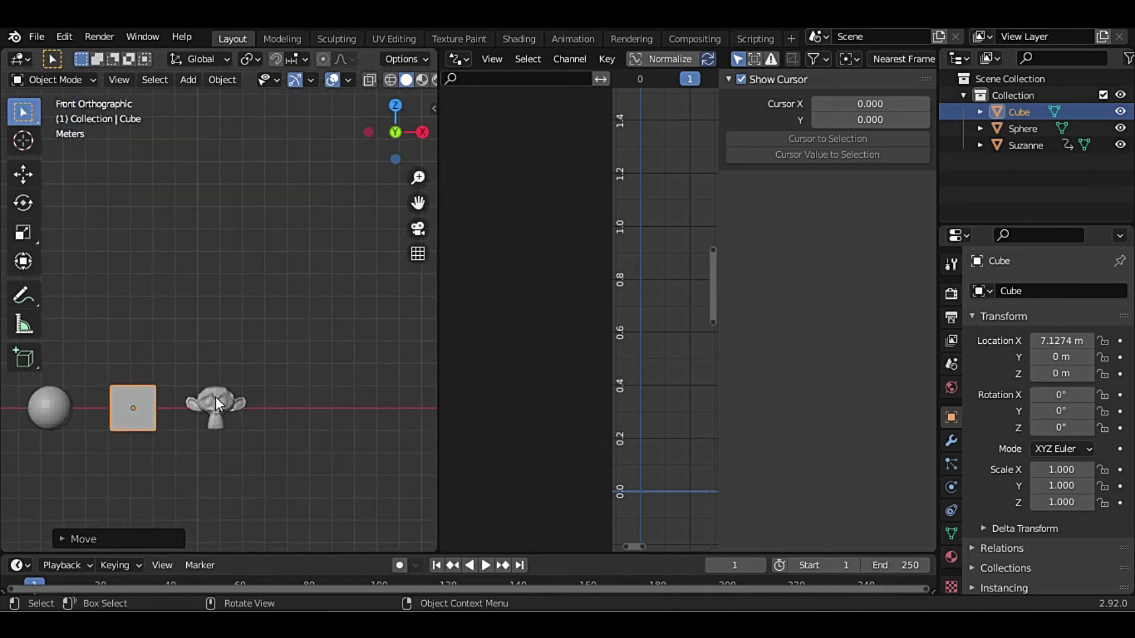
pyautogui.click(216, 399)
pyautogui.moveTo(214, 420)
pyautogui.keyDown('shift'); pyautogui.mouseDown(button='middle')
pyautogui.moveTo(278, 366)
pyautogui.moveTo(283, 387)
pyautogui.mouseUp(button='middle'); pyautogui.keyUp('shift')
pyautogui.scroll(1, 264, 348)
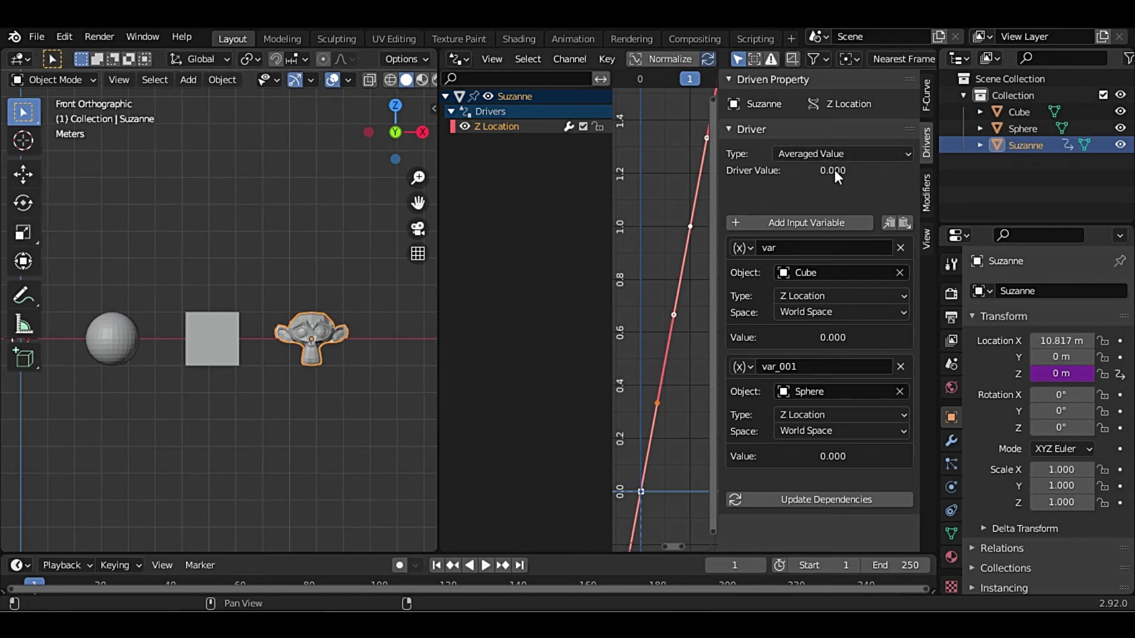
# - Switch Suzanne's driver to Sum Values and raise the Cube to Z 1 m
pyautogui.click(842, 152)
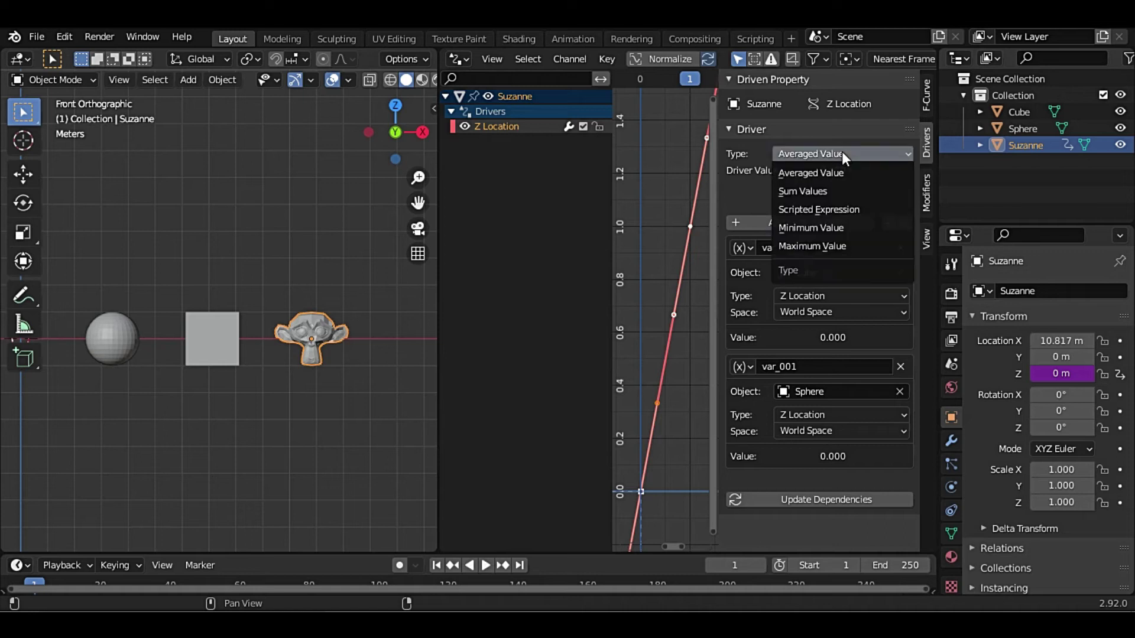
pyautogui.click(825, 188)
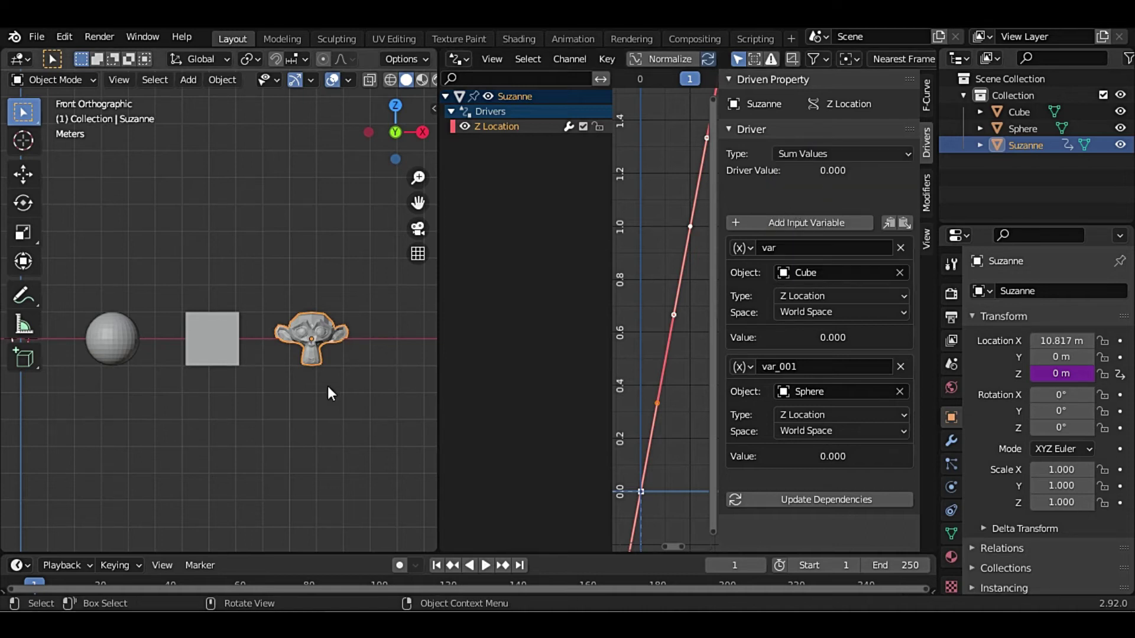
pyautogui.click(215, 342)
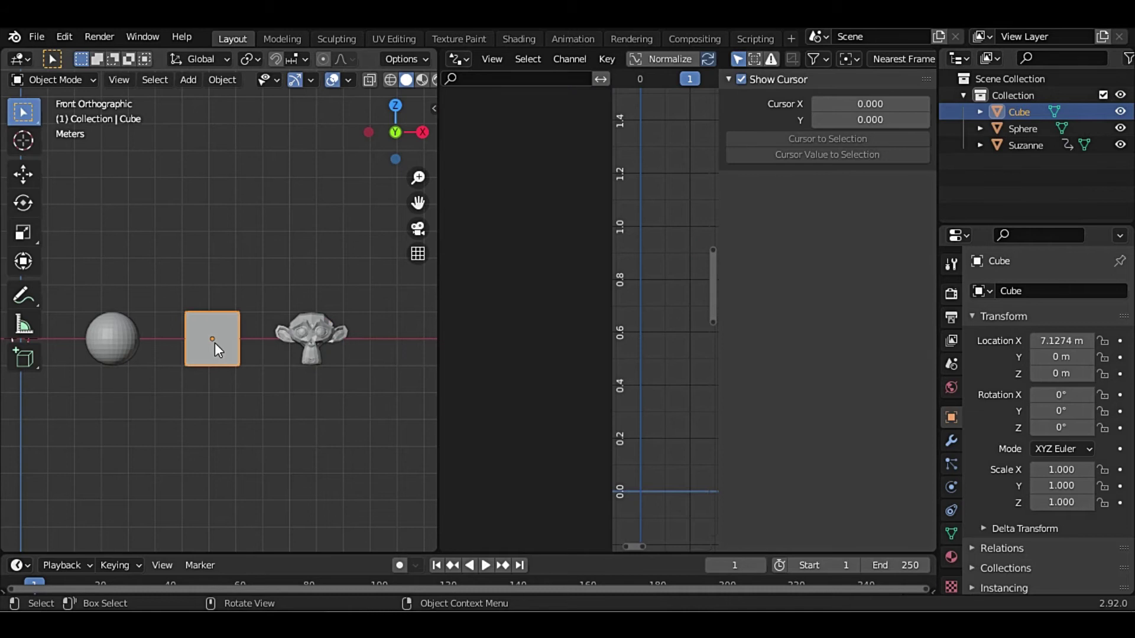
pyautogui.write('gz1')
pyautogui.press('Return')
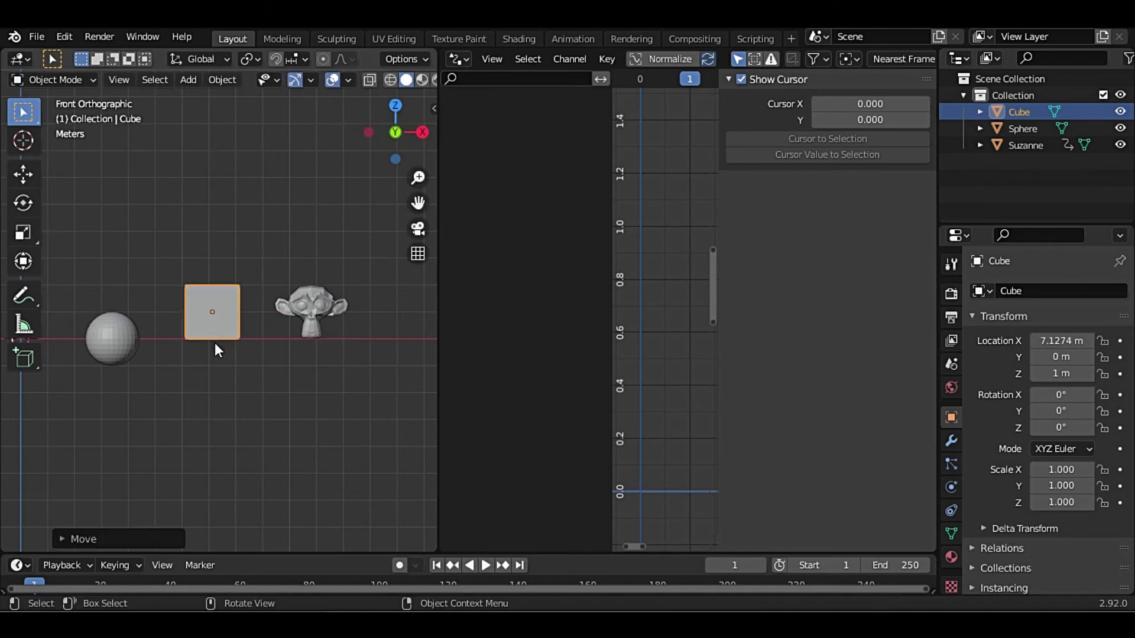
# - Raise the Sphere to Z 2 m
pyautogui.click(118, 343)
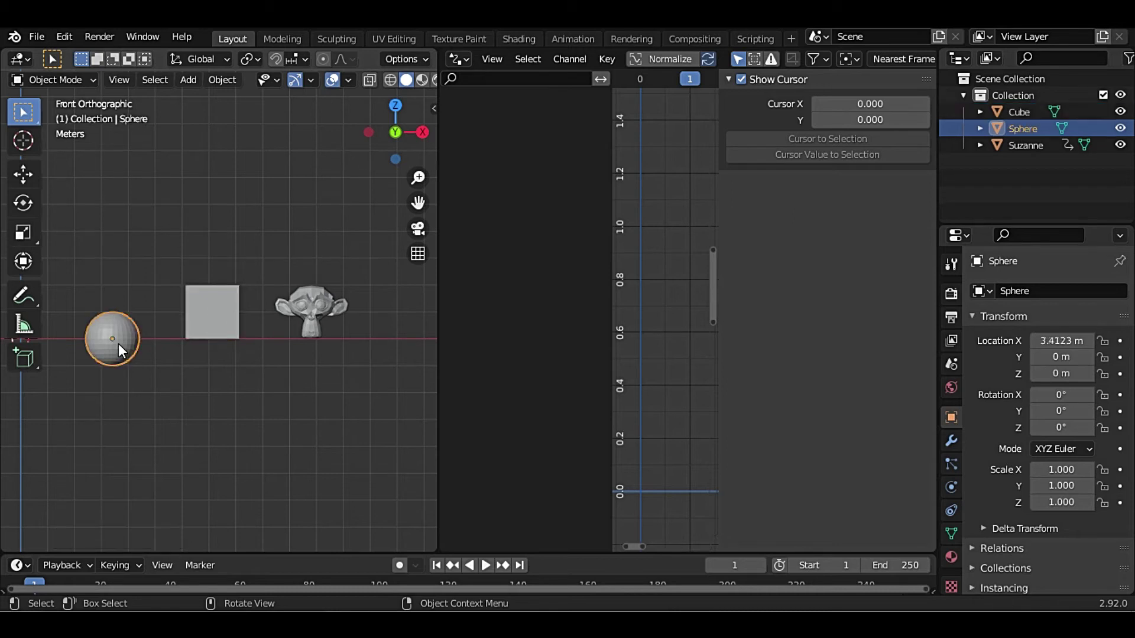
pyautogui.write('gz2')
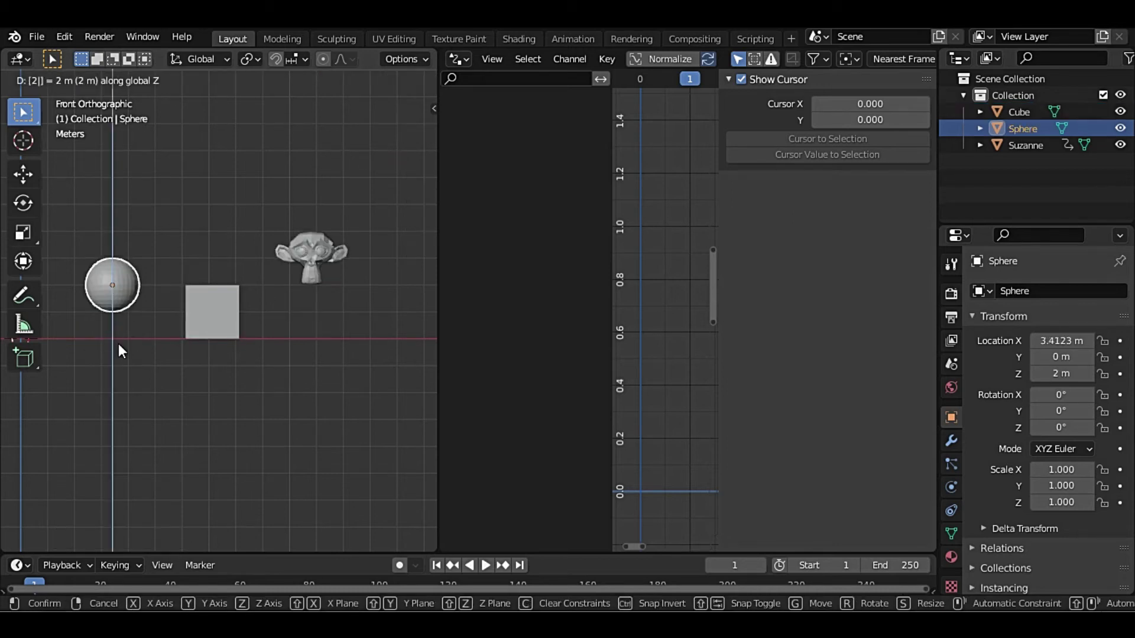
pyautogui.press('Return')
pyautogui.click(23, 295)
pyautogui.moveTo(109, 219)
pyautogui.mouseDown()
pyautogui.moveTo(163, 254)
pyautogui.moveTo(151, 261)
pyautogui.moveTo(250, 250)
pyautogui.mouseUp()
pyautogui.moveTo(230, 259); pyautogui.dragTo(249, 257)
pyautogui.moveTo(285, 206); pyautogui.dragTo(296, 231)
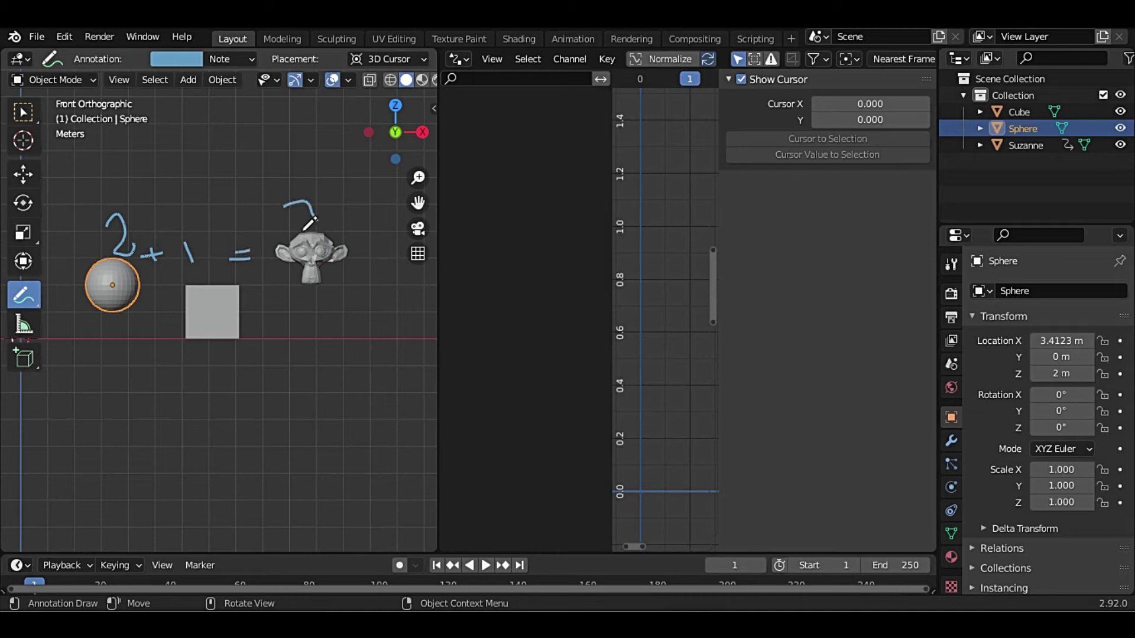
pyautogui.click(30, 300)
pyautogui.click(105, 401)
pyautogui.moveTo(195, 254); pyautogui.dragTo(107, 242)
pyautogui.moveTo(229, 254); pyautogui.dragTo(250, 257)
pyautogui.moveTo(286, 204); pyautogui.dragTo(295, 234)
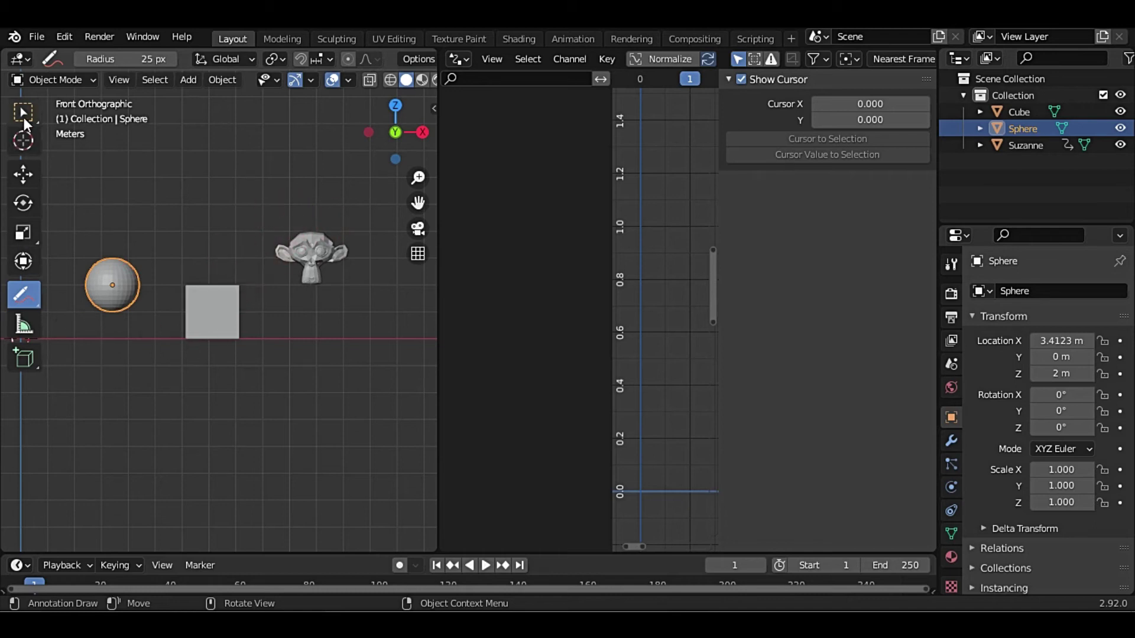
pyautogui.click(23, 114)
pyautogui.click(204, 311)
# - Move the Cube up 3 m to Z 4 m
pyautogui.press('g')
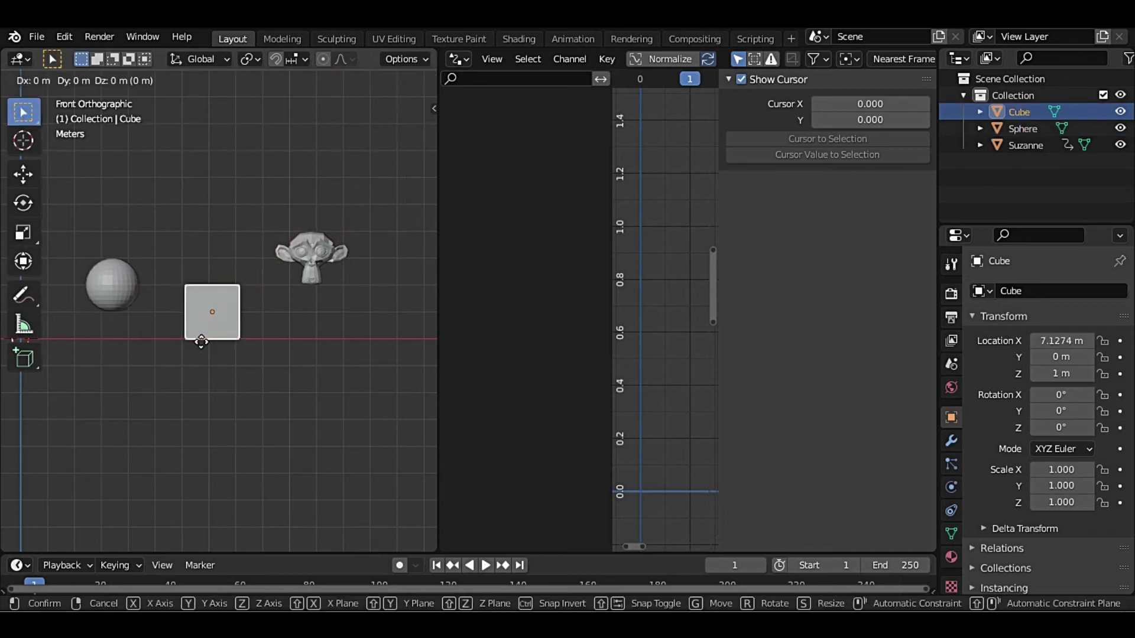
pyautogui.press('z')
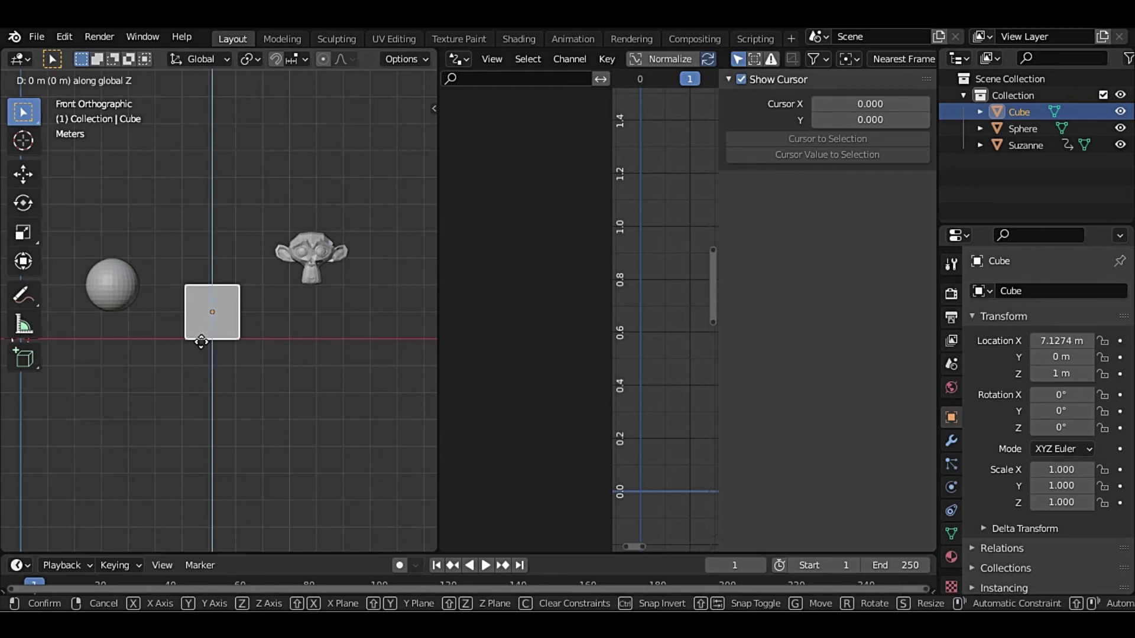
pyautogui.press('3')
pyautogui.press('Return')
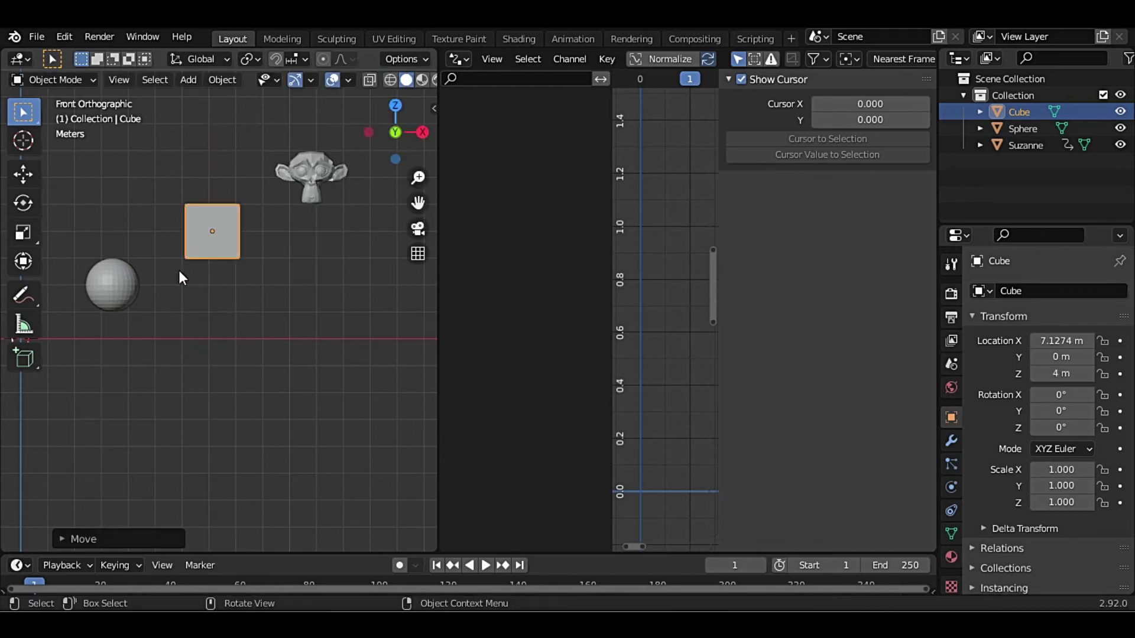
# - Cancel trial Z moves of the Cube and Sphere, then select Suzanne to check her 6 m value
pyautogui.press('g')
pyautogui.press('z')
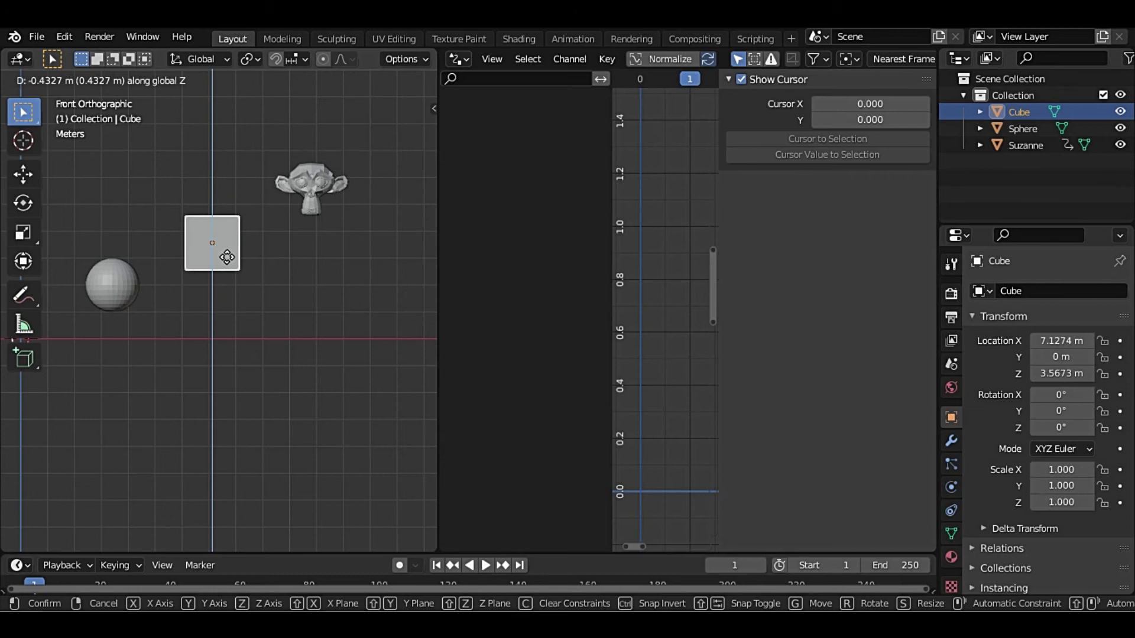
pyautogui.press('Escape')
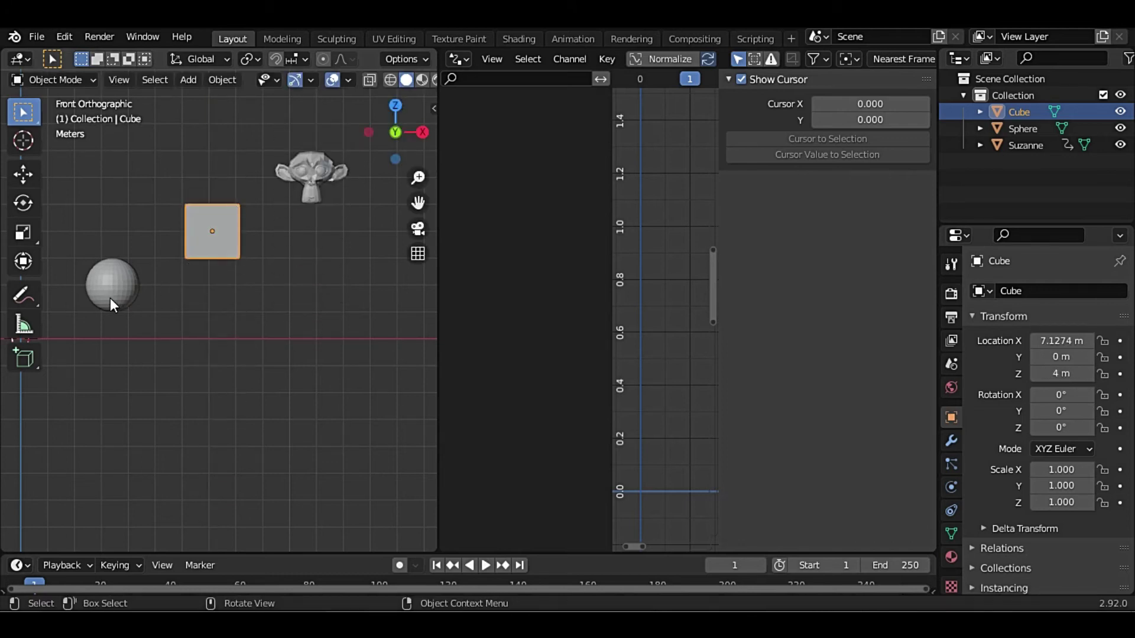
pyautogui.click(111, 300)
pyautogui.press('g')
pyautogui.press('z')
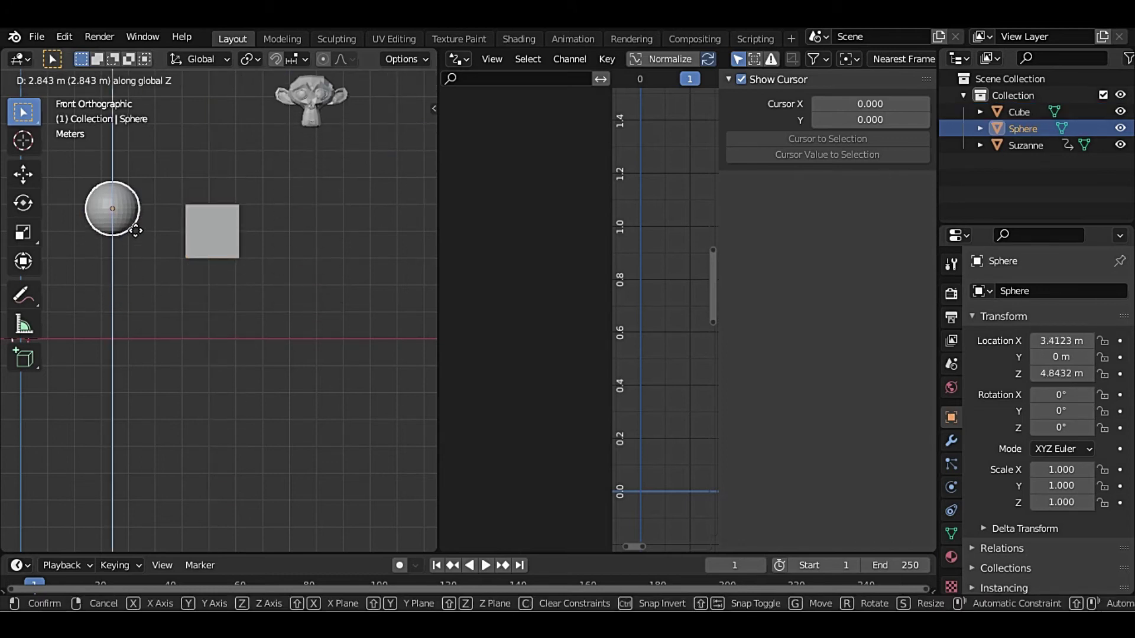
pyautogui.press('Escape')
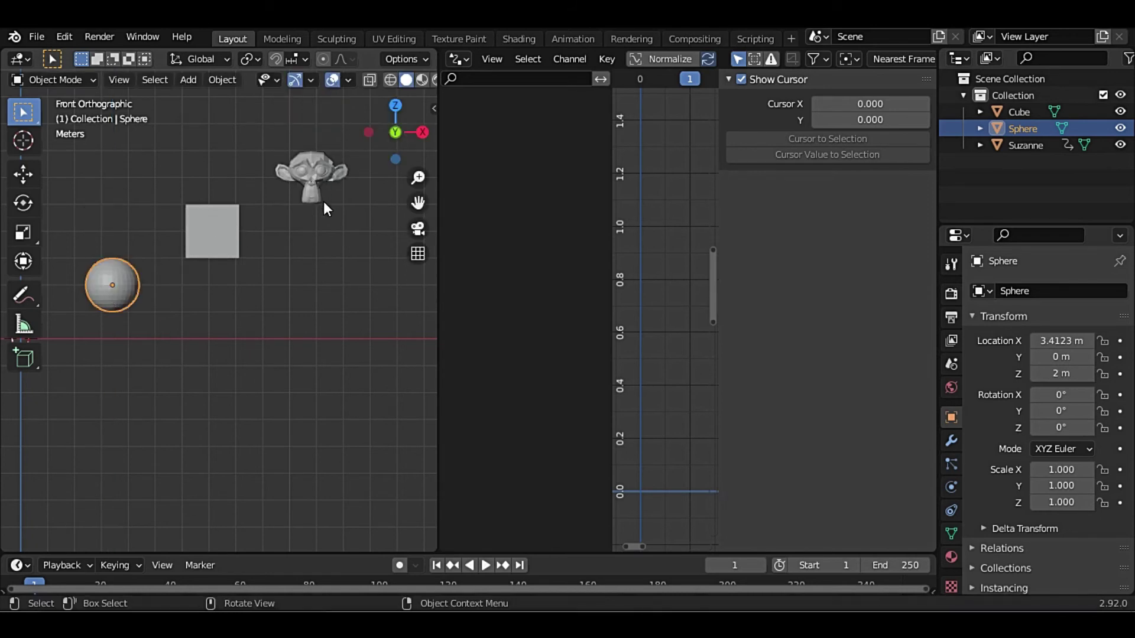
pyautogui.click(313, 172)
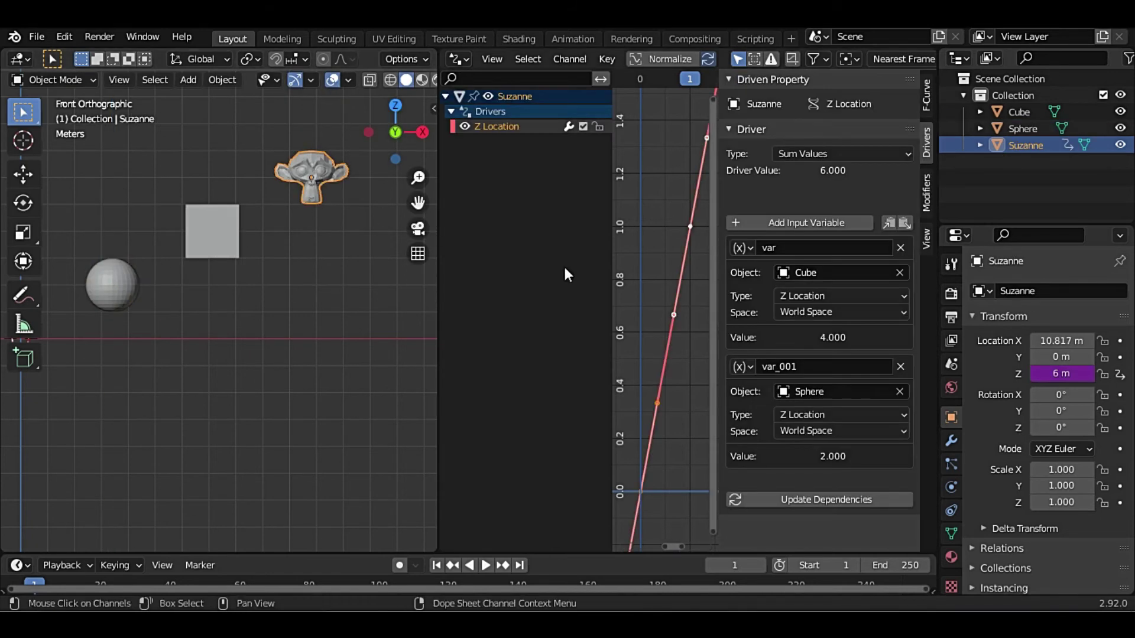
# - Change Suzanne's driver type to Averaged Value, then Minimum Value, dropping her to Z 2 m
pyautogui.click(843, 154)
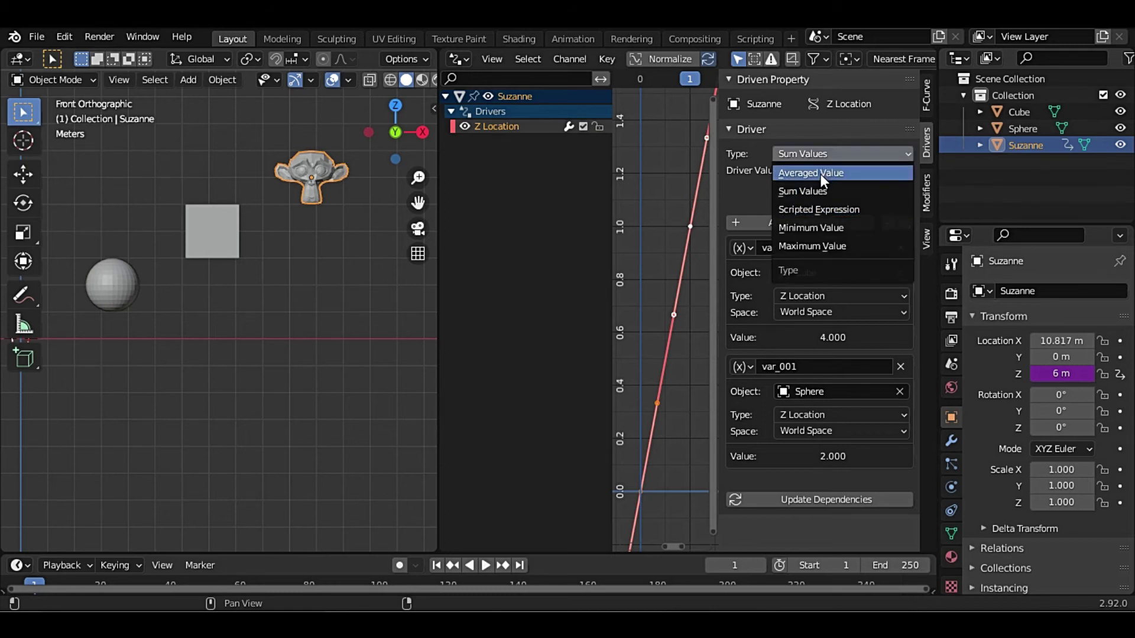
pyautogui.click(822, 173)
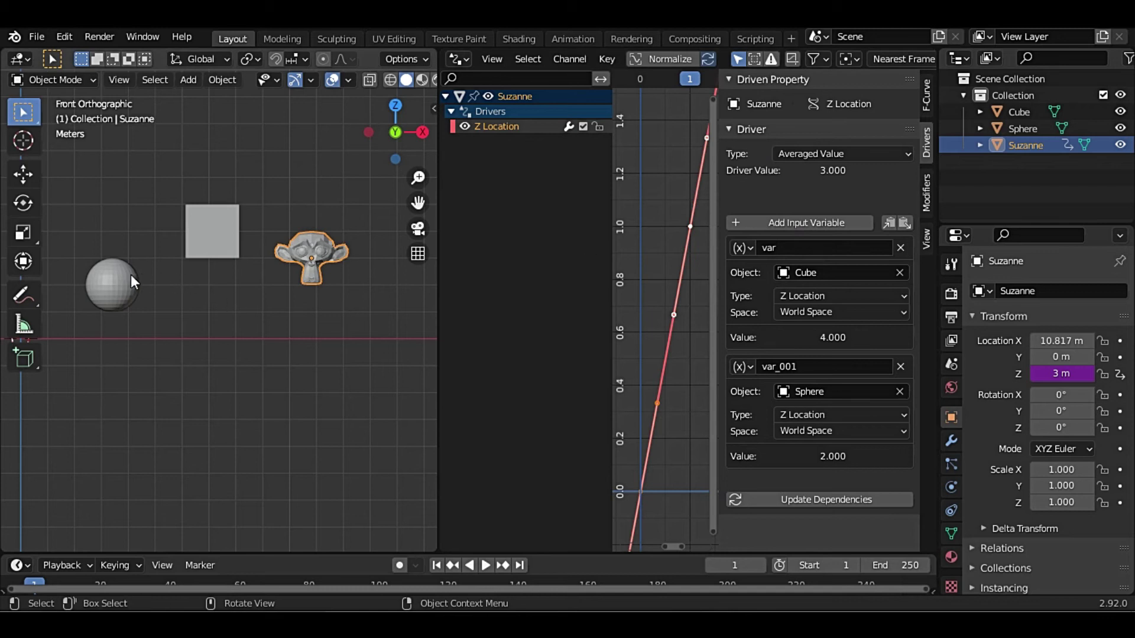
pyautogui.click(822, 153)
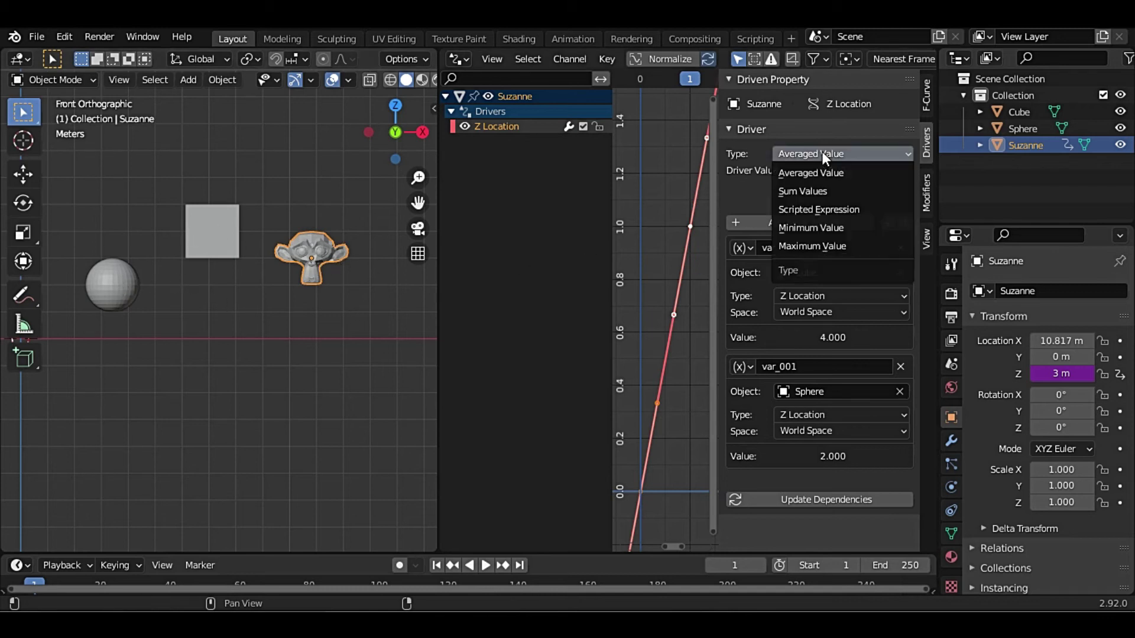
pyautogui.click(824, 227)
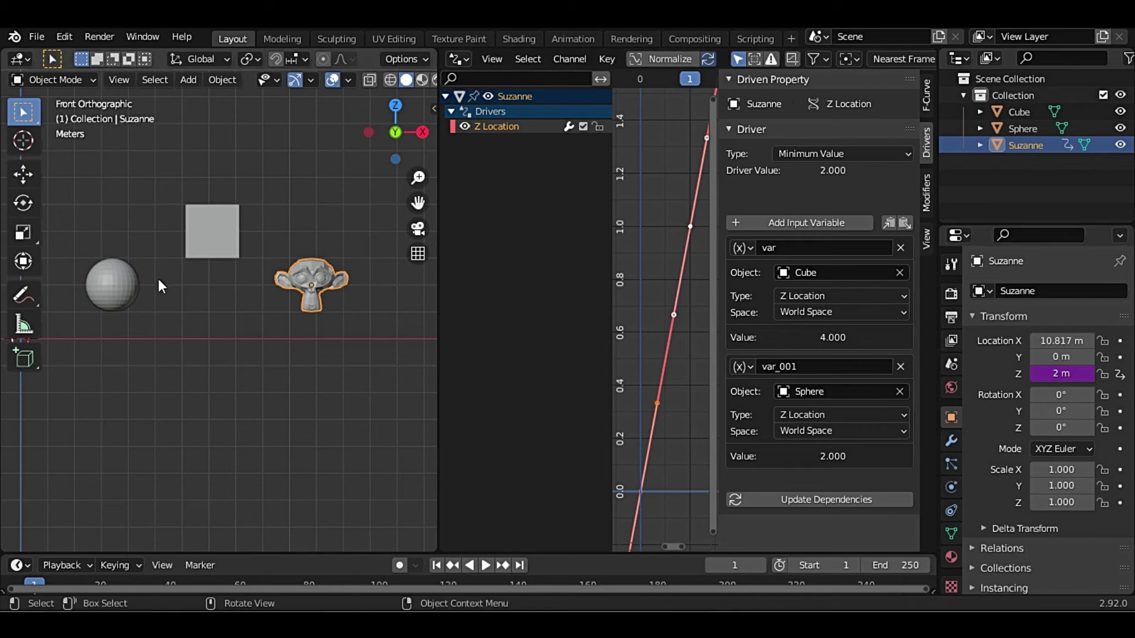
# - Lower the cube to about Z 0.29 m and raise the sphere to about Z 3.1 m
pyautogui.click(194, 250)
pyautogui.press('g')
pyautogui.press('z')
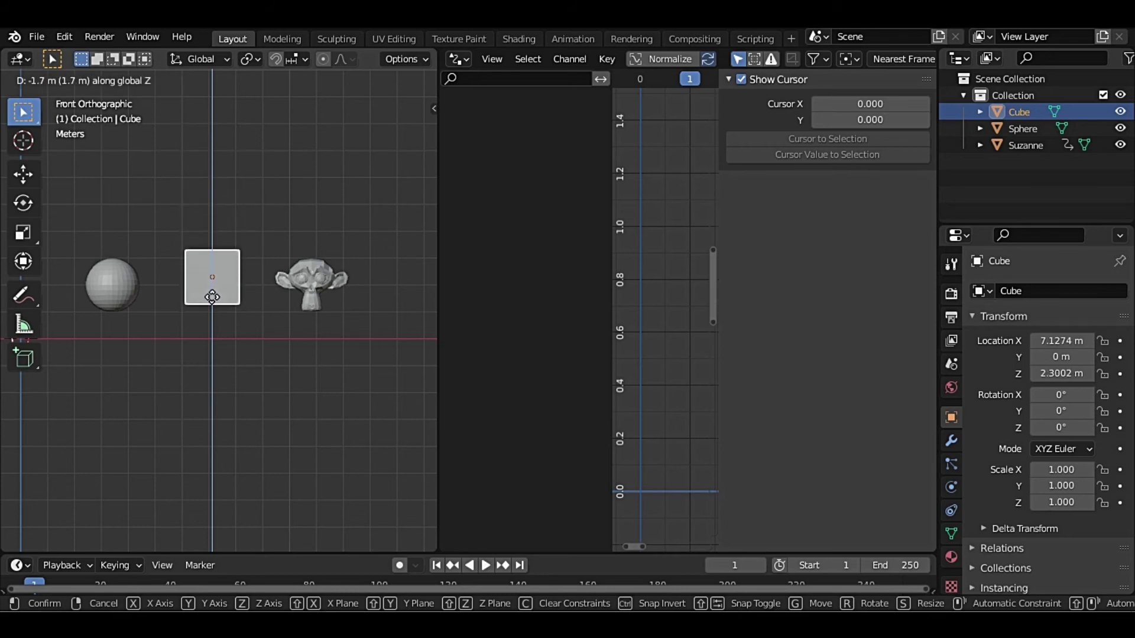
pyautogui.click(204, 349)
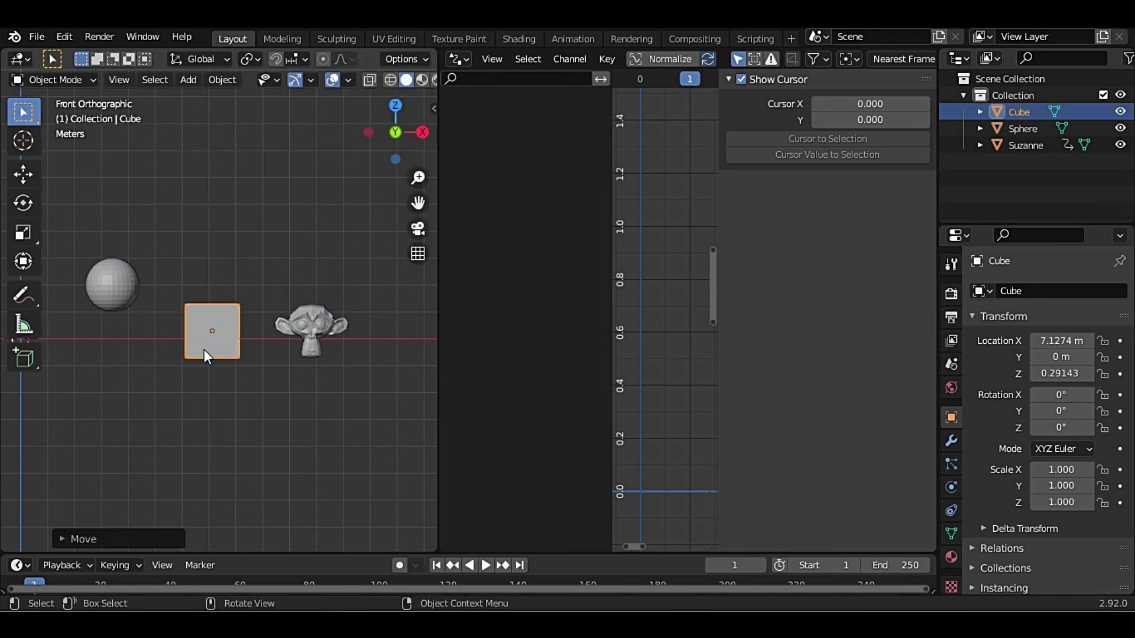
pyautogui.click(111, 295)
pyautogui.press('g')
pyautogui.press('z')
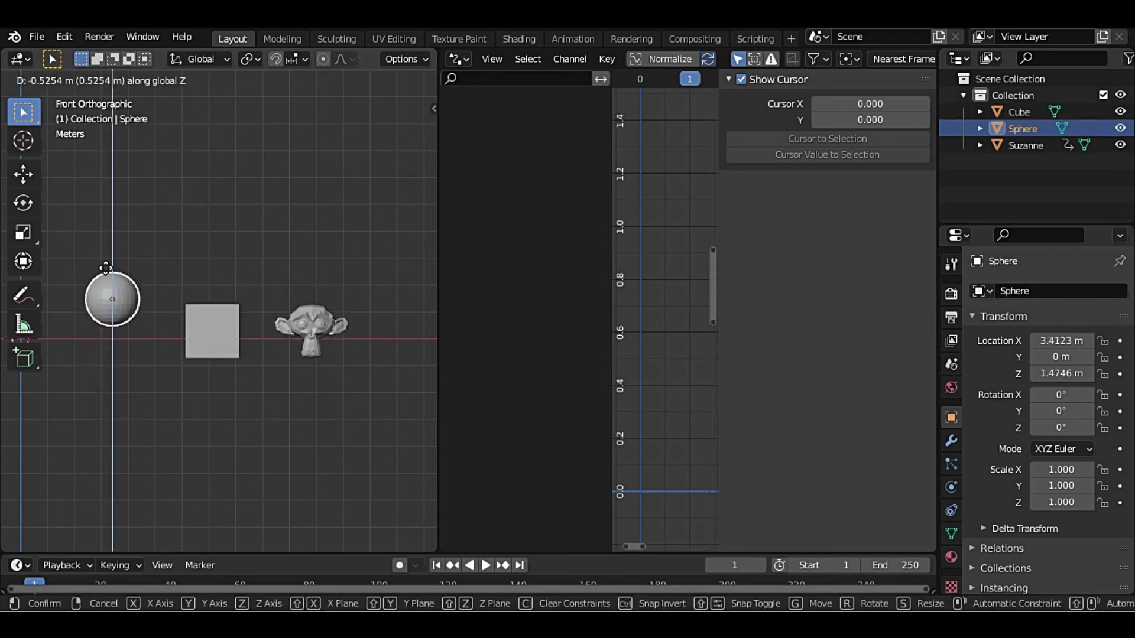
pyautogui.click(106, 228)
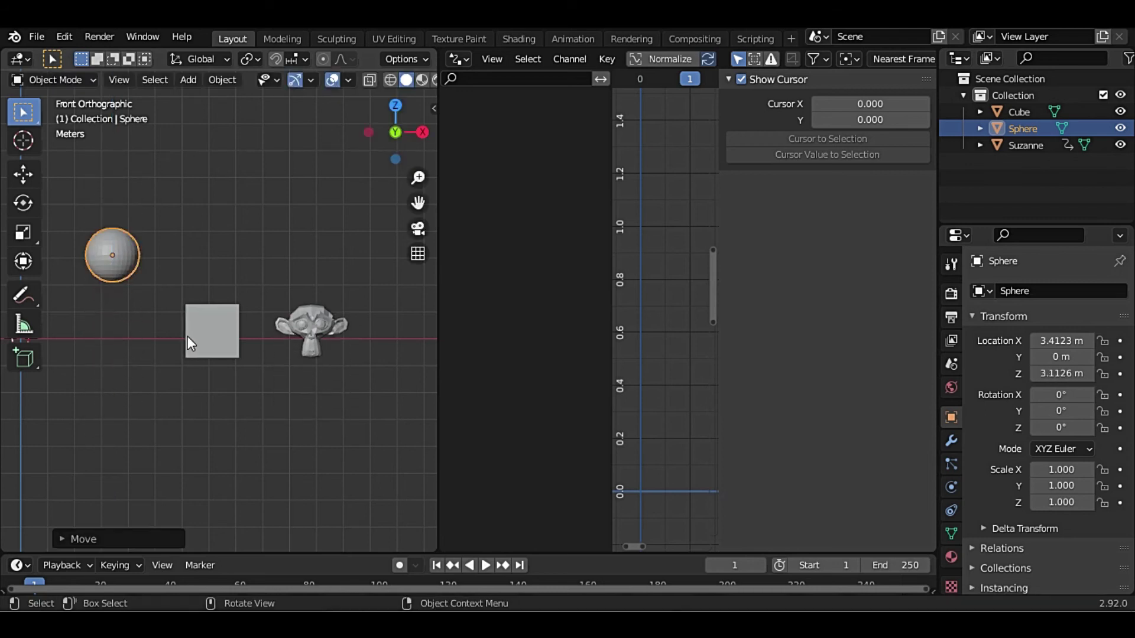
# - Raise the cube to Z 5.545 m and reselect Suzanne, held at 3.1126 m
pyautogui.click(189, 342)
pyautogui.press('g')
pyautogui.press('z')
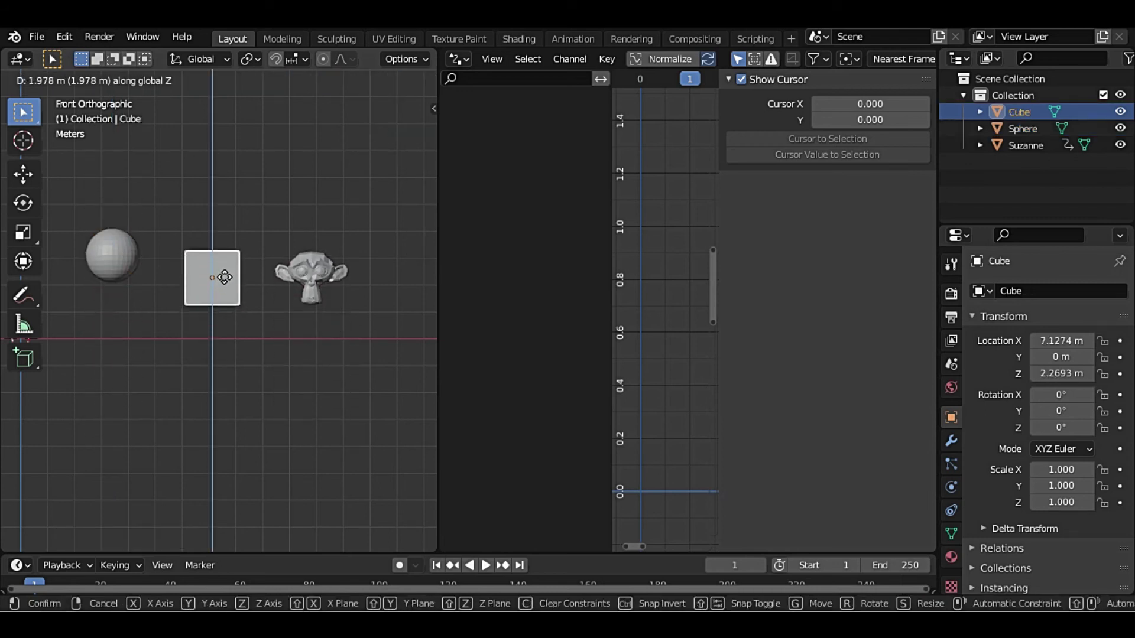
pyautogui.click(219, 237)
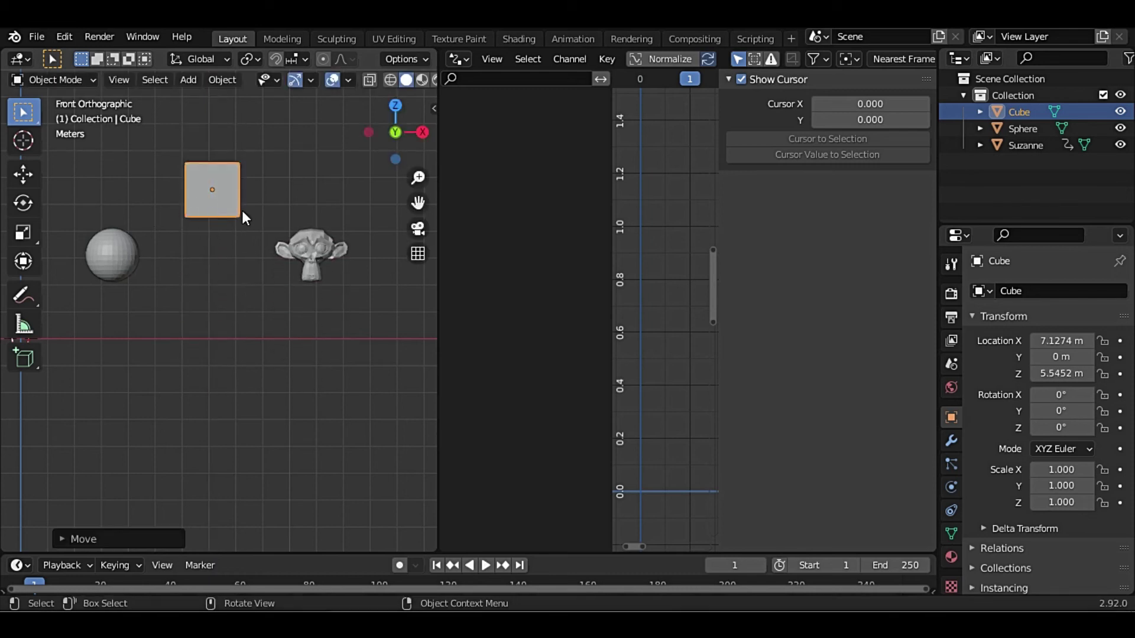
pyautogui.click(300, 257)
pyautogui.click(895, 150)
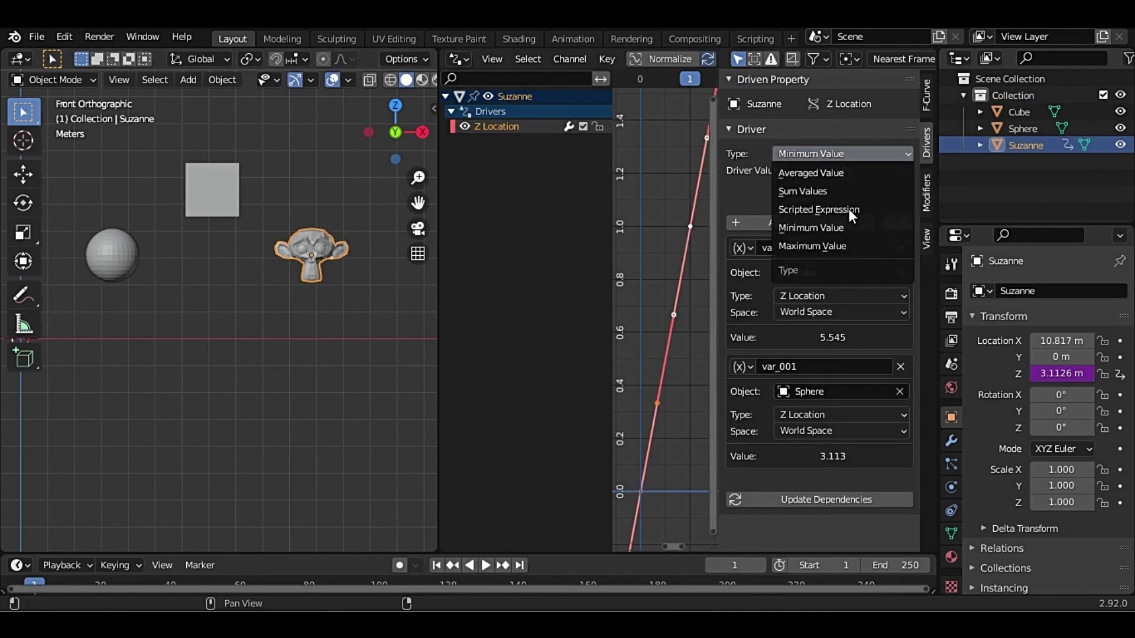
# - Switch the driver to Maximum Value and raise the sphere to Z 8.2393 m
pyautogui.click(828, 246)
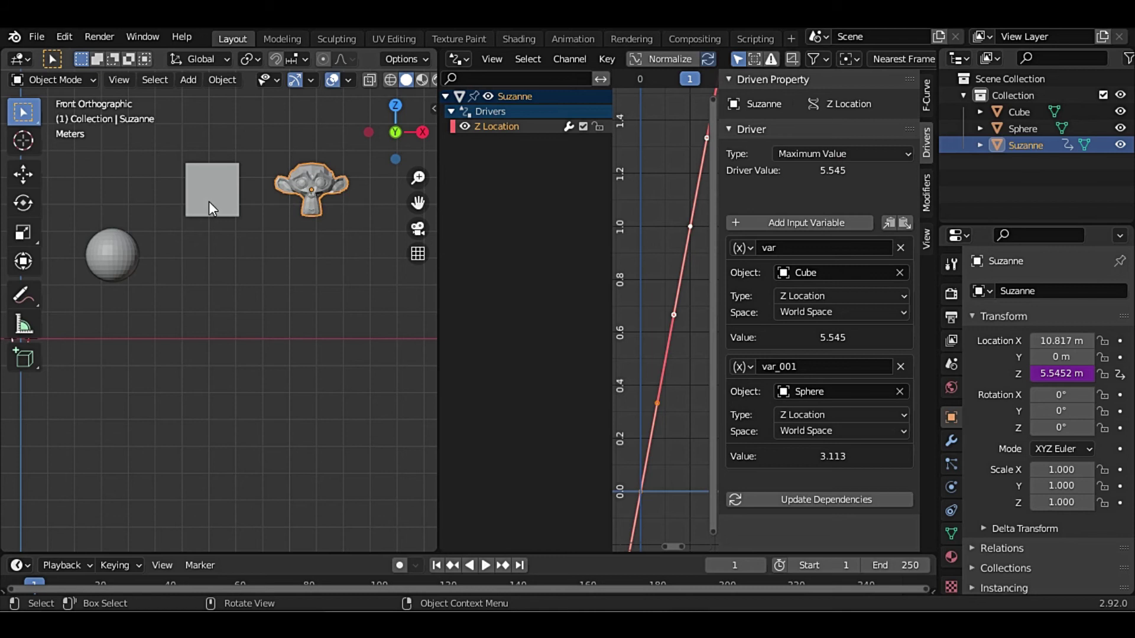
pyautogui.click(209, 202)
pyautogui.click(129, 256)
pyautogui.scroll(-3, 154, 274)
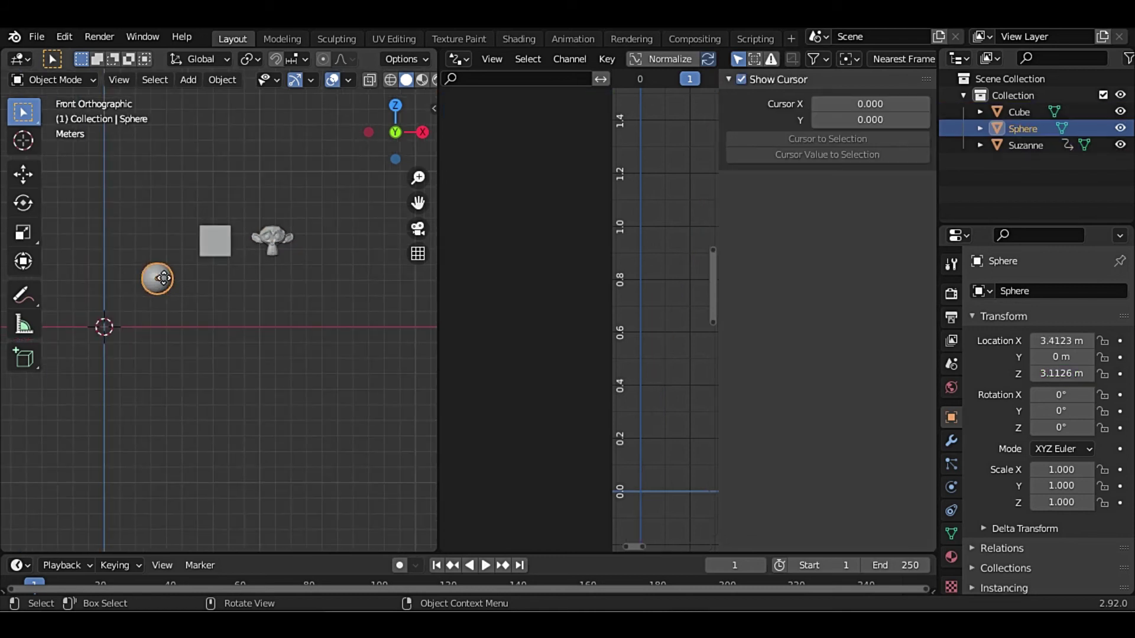
pyautogui.press('g')
pyautogui.press('z')
pyautogui.click(177, 198)
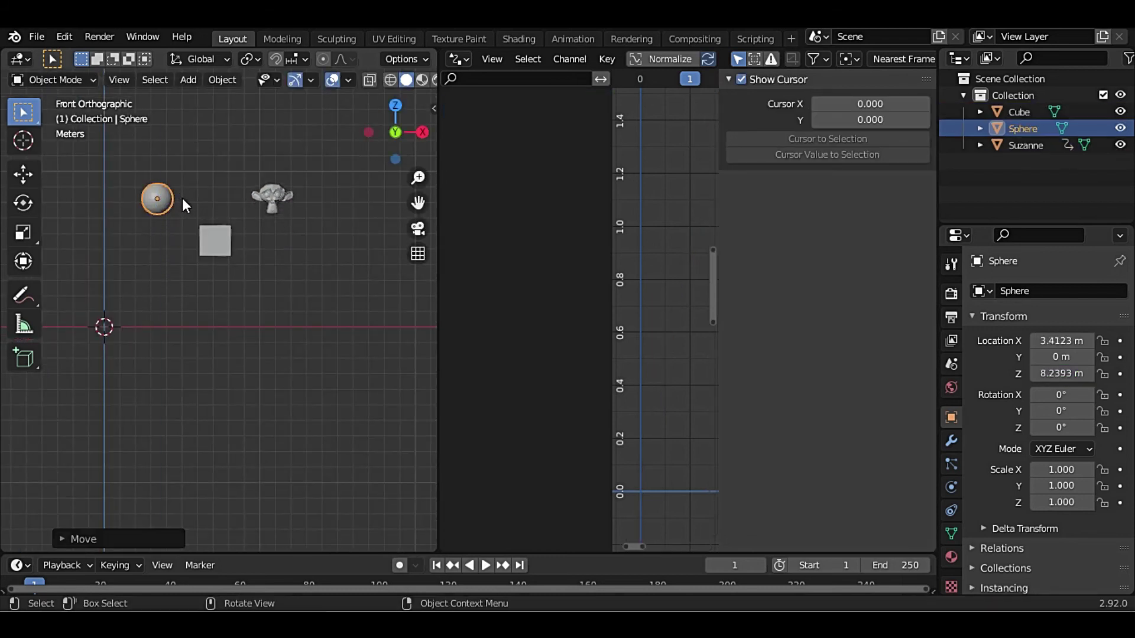
# - Raise the cube to Z 10.779 m and reselect Suzanne, who follows it up
pyautogui.click(229, 243)
pyautogui.press('g')
pyautogui.press('z')
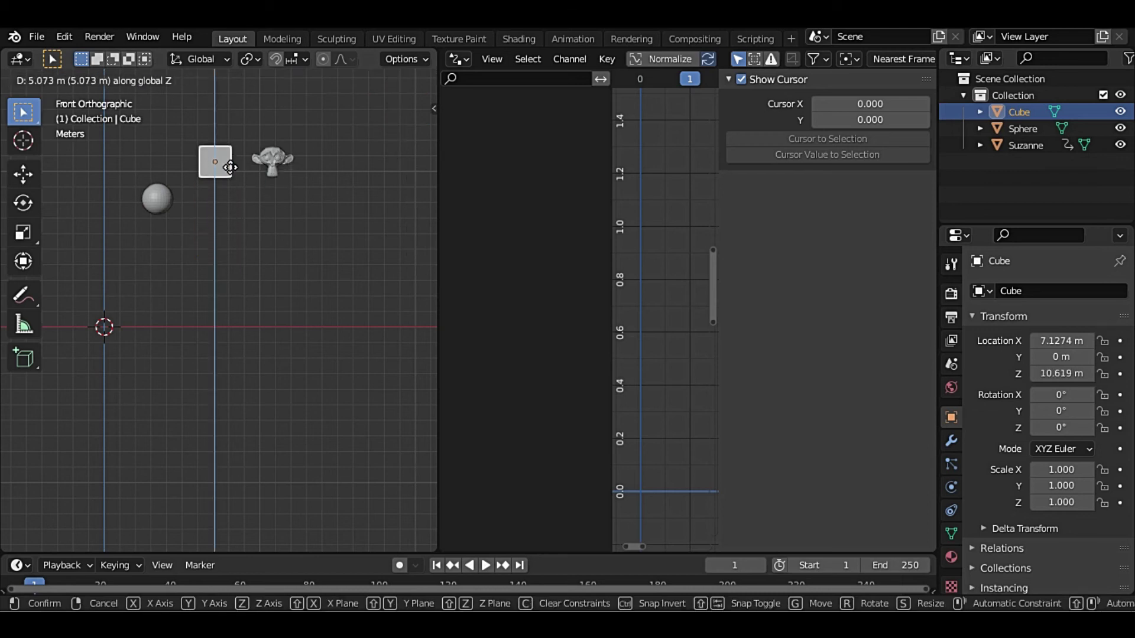
pyautogui.click(230, 168)
pyautogui.scroll(-4, 213, 224)
pyautogui.keyDown('shift'); pyautogui.moveTo(230, 230); pyautogui.dragTo(245, 275, button='middle'); pyautogui.keyUp('shift')
pyautogui.scroll(5, 246, 289)
pyautogui.scroll(3, 296, 272)
pyautogui.click(349, 239)
pyautogui.scroll(-2, 351, 254)
pyautogui.scroll(-3, 356, 264)
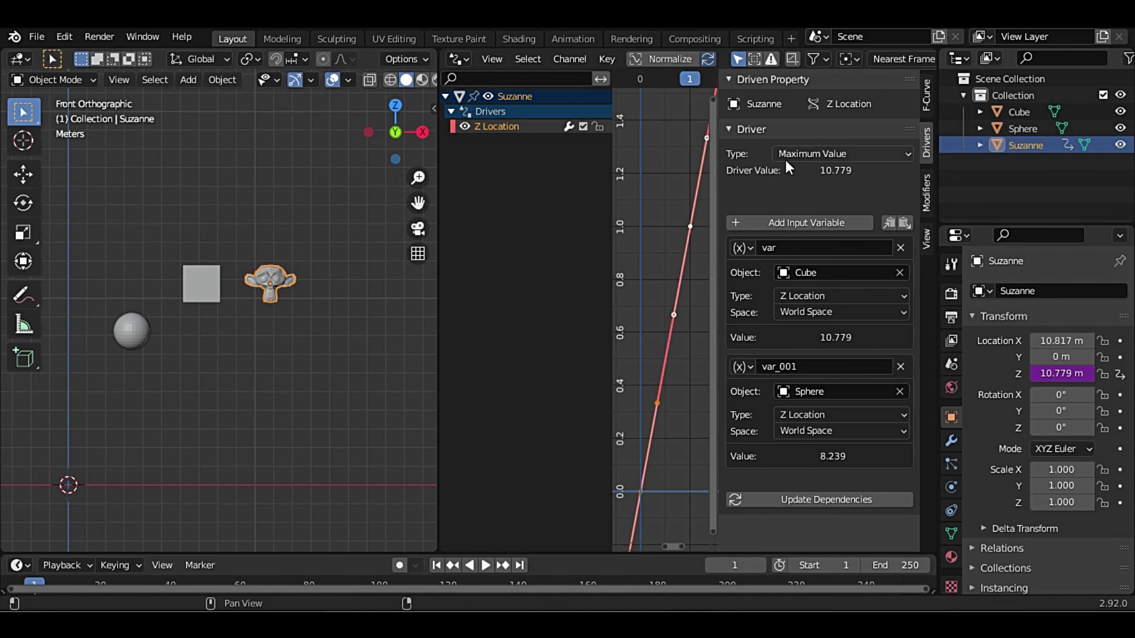
pyautogui.click(833, 158)
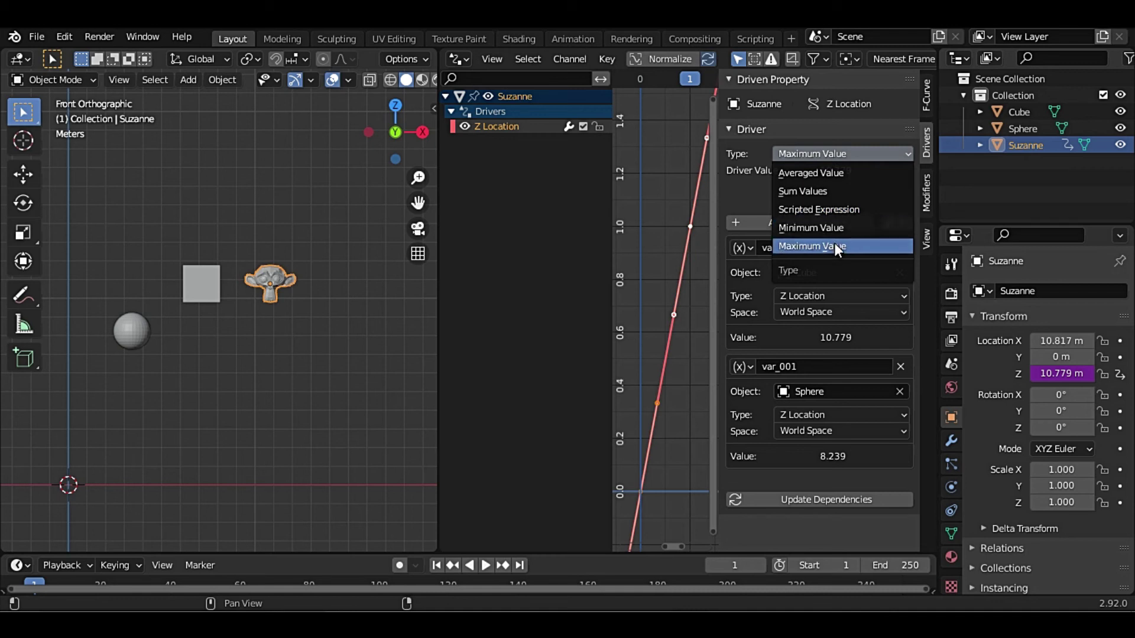
# - Make the driver a Scripted Expression and rename the cube's variable to 'joão'
pyautogui.click(839, 211)
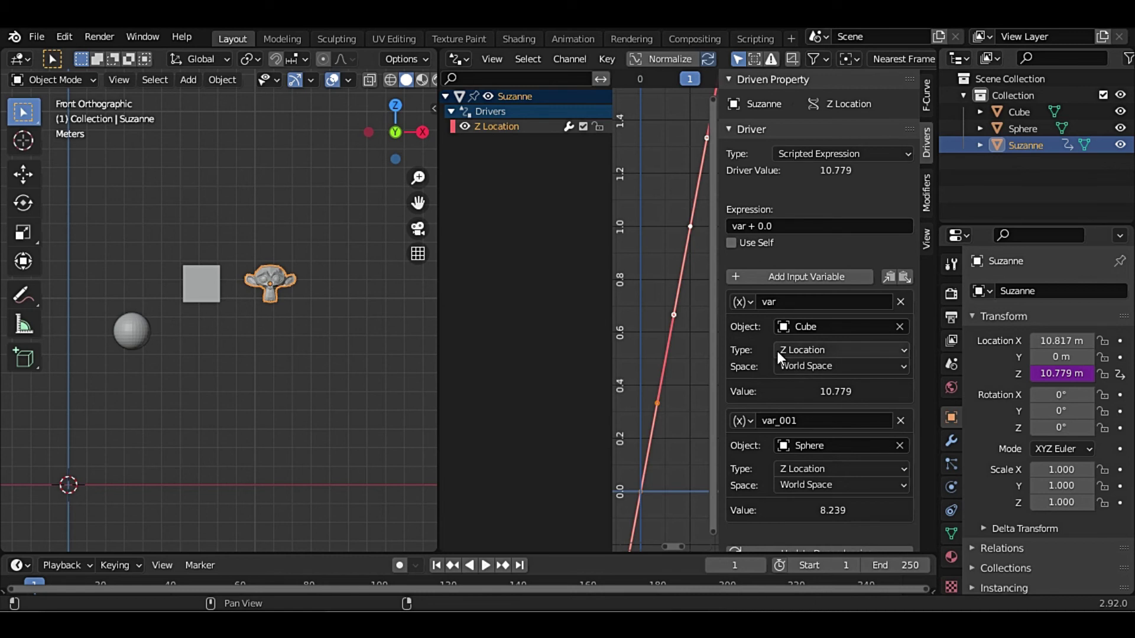
pyautogui.click(776, 304)
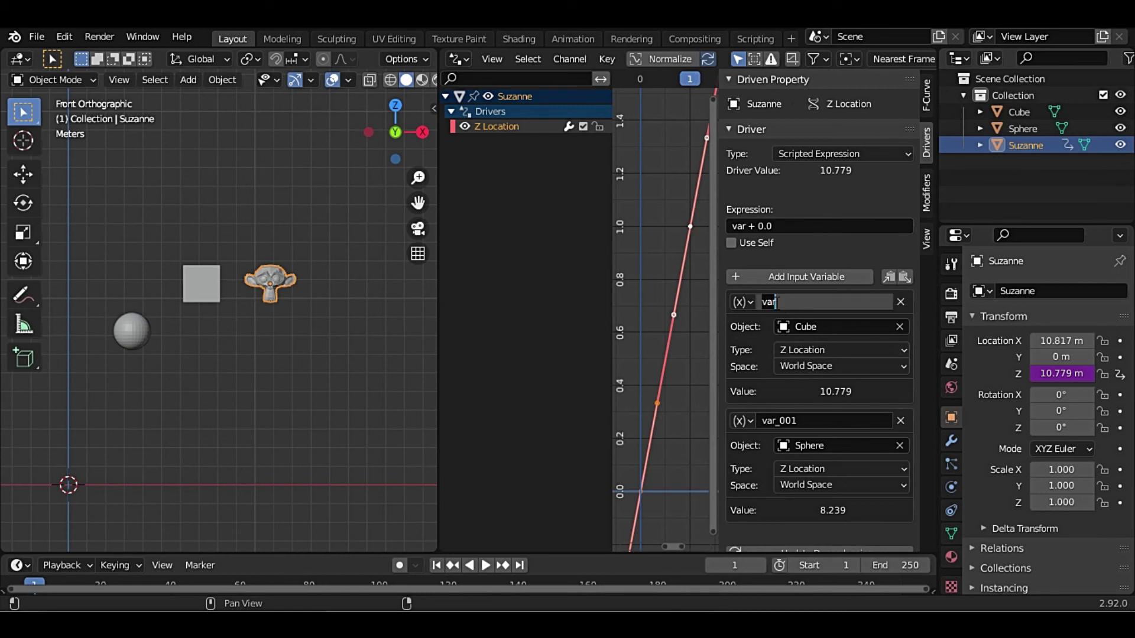
pyautogui.write('joão')
pyautogui.press('Return')
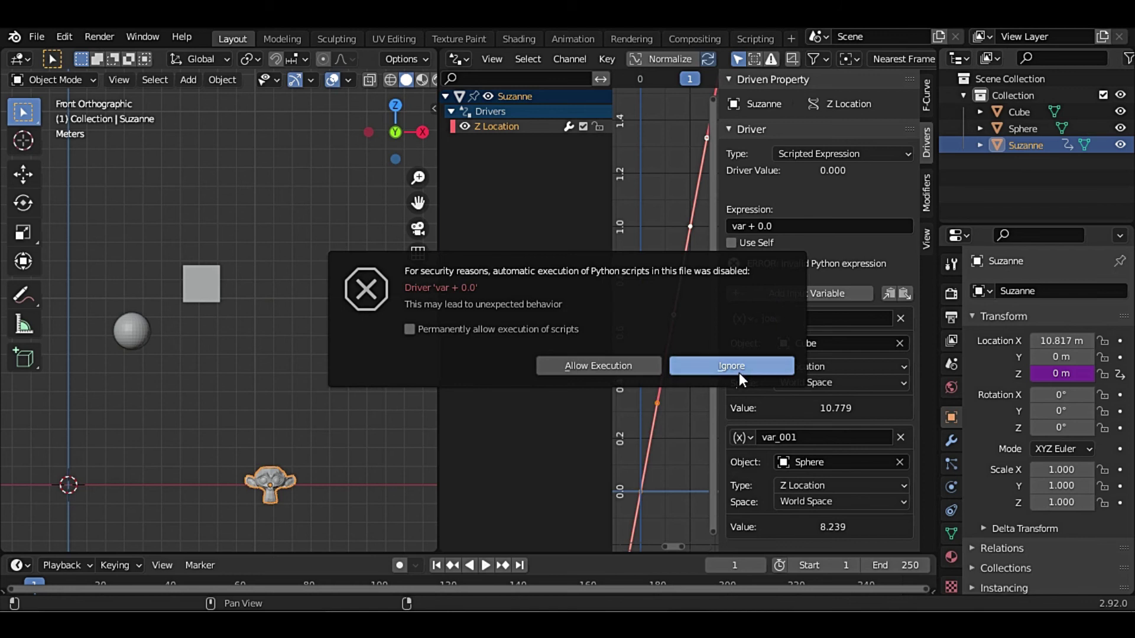
pyautogui.click(738, 373)
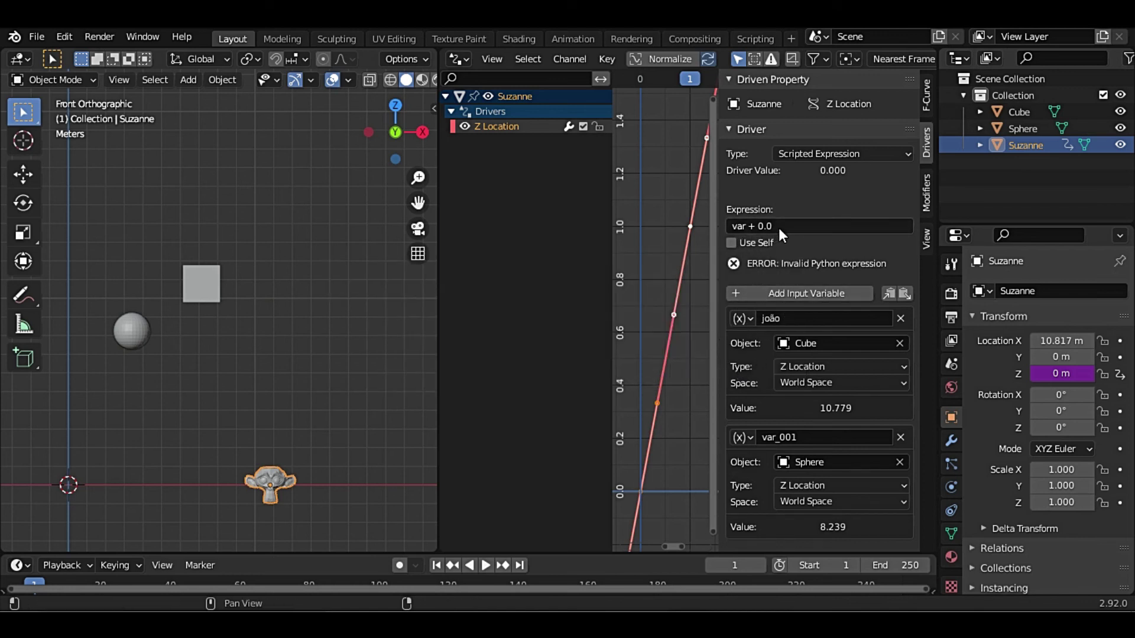
# - Rename the sphere's variable to 'maria'
pyautogui.scroll(-2, 792, 367)
pyautogui.click(803, 405)
pyautogui.write('maria')
pyautogui.press('Return')
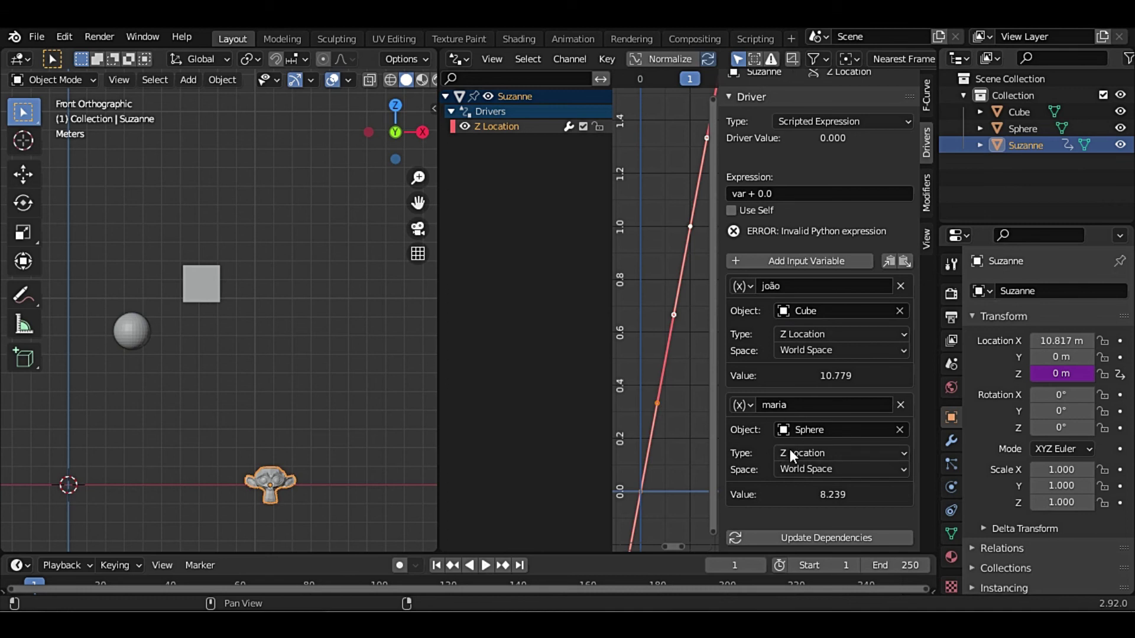
# - Enter the driver expression 'joão*maria', lifting Suzanne to Z 88.809 m
pyautogui.scroll(2, 757, 266)
pyautogui.click(789, 230)
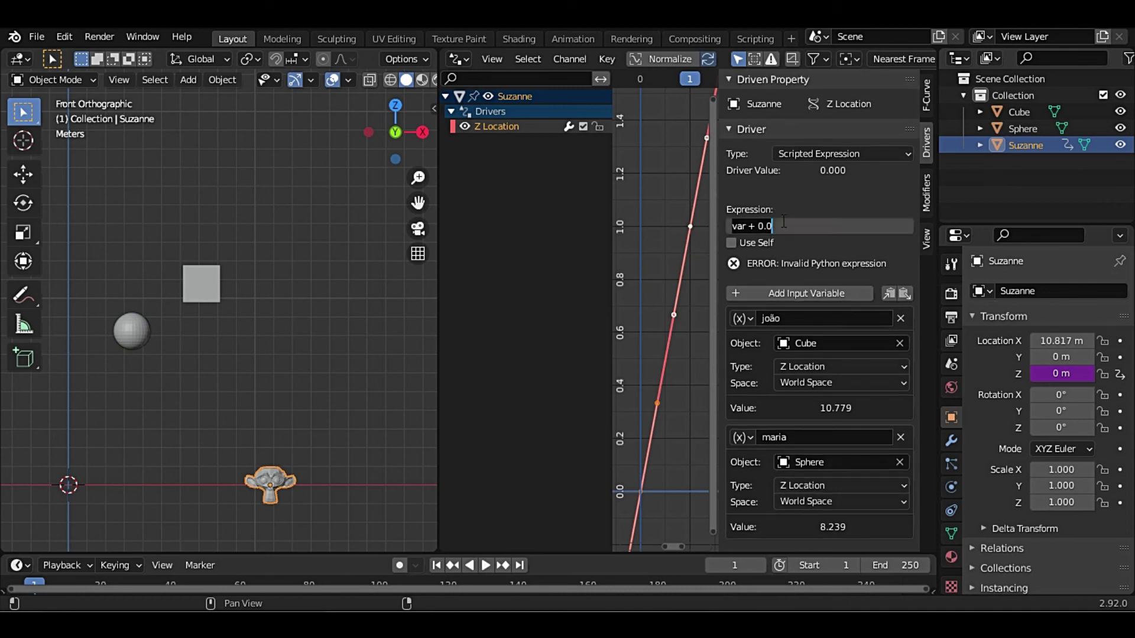
pyautogui.write('joão/')
pyautogui.press('BackSpace')
pyautogui.write('*')
pyautogui.write('maria')
pyautogui.press('Return')
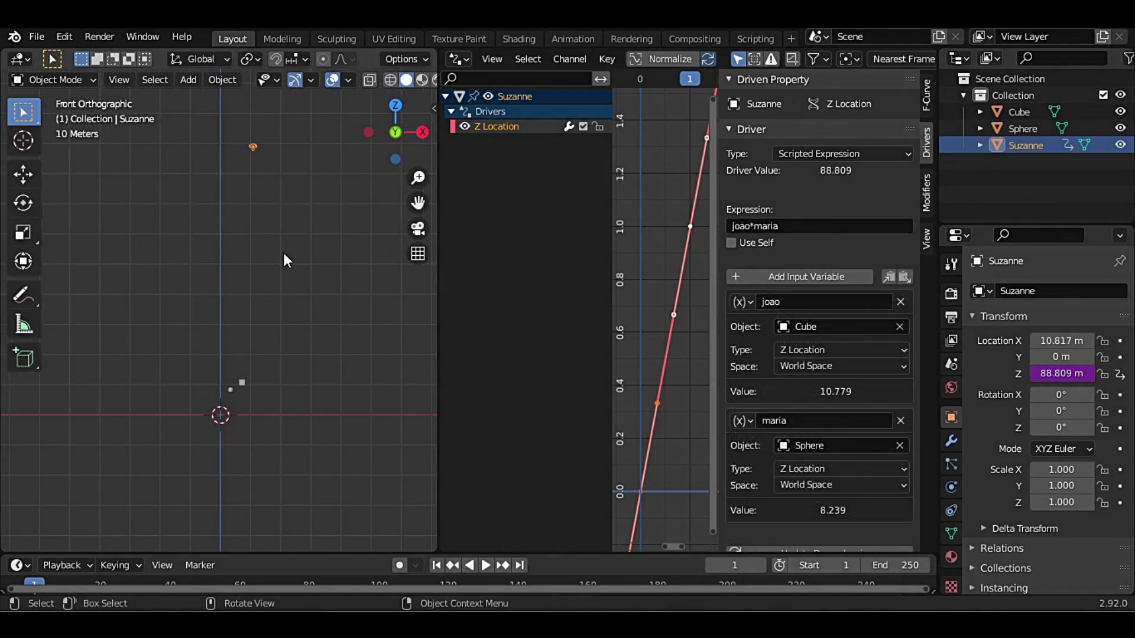
# - Select the cube, show the viewport's transform sidebar with N, then select the sphere
pyautogui.click(243, 384)
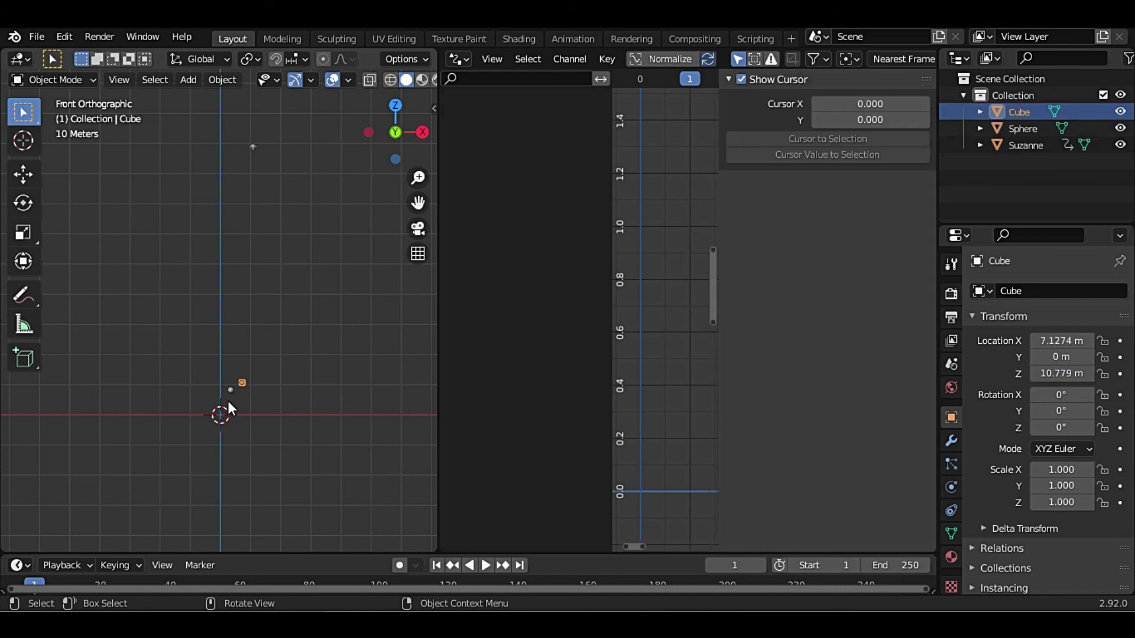
pyautogui.scroll(2, 258, 451)
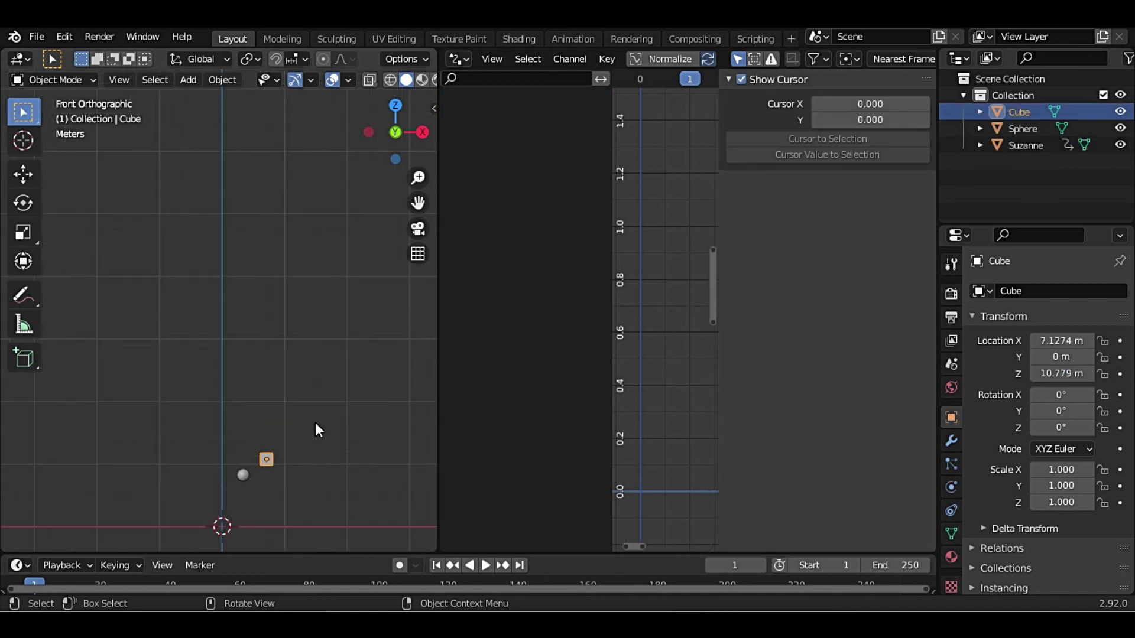
pyautogui.press('n')
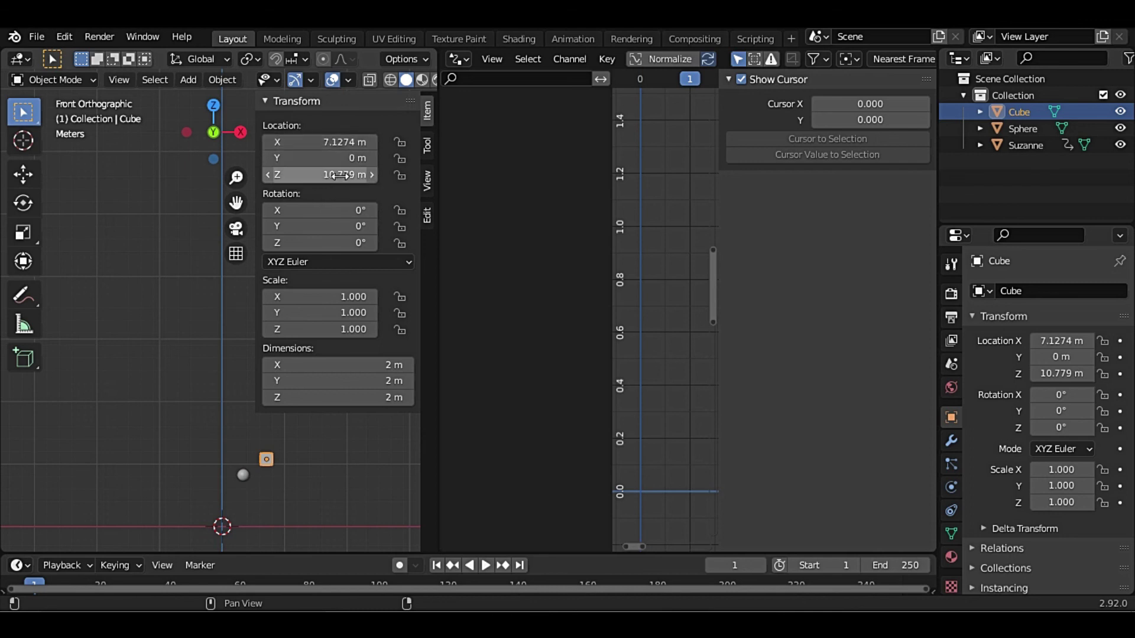
pyautogui.click(241, 478)
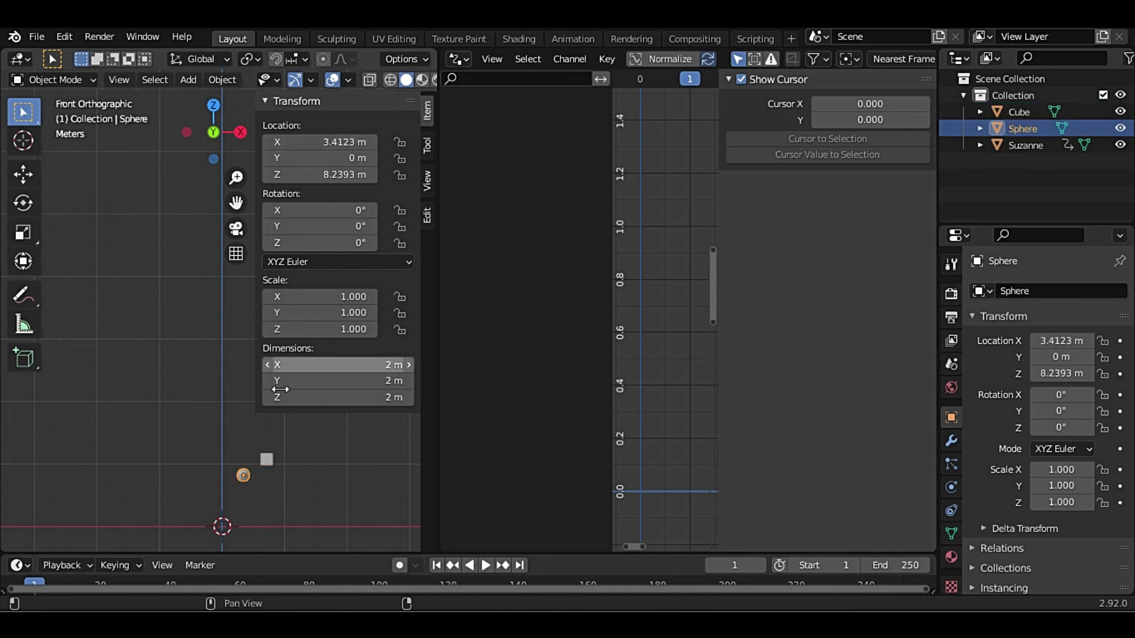
pyautogui.scroll(-5, 253, 449)
pyautogui.moveTo(227, 438)
pyautogui.keyDown('shift'); pyautogui.mouseDown(button='middle')
pyautogui.moveTo(195, 236)
pyautogui.moveTo(145, 230)
pyautogui.moveTo(195, 328)
pyautogui.moveTo(157, 406)
pyautogui.mouseUp(button='middle'); pyautogui.keyUp('shift')
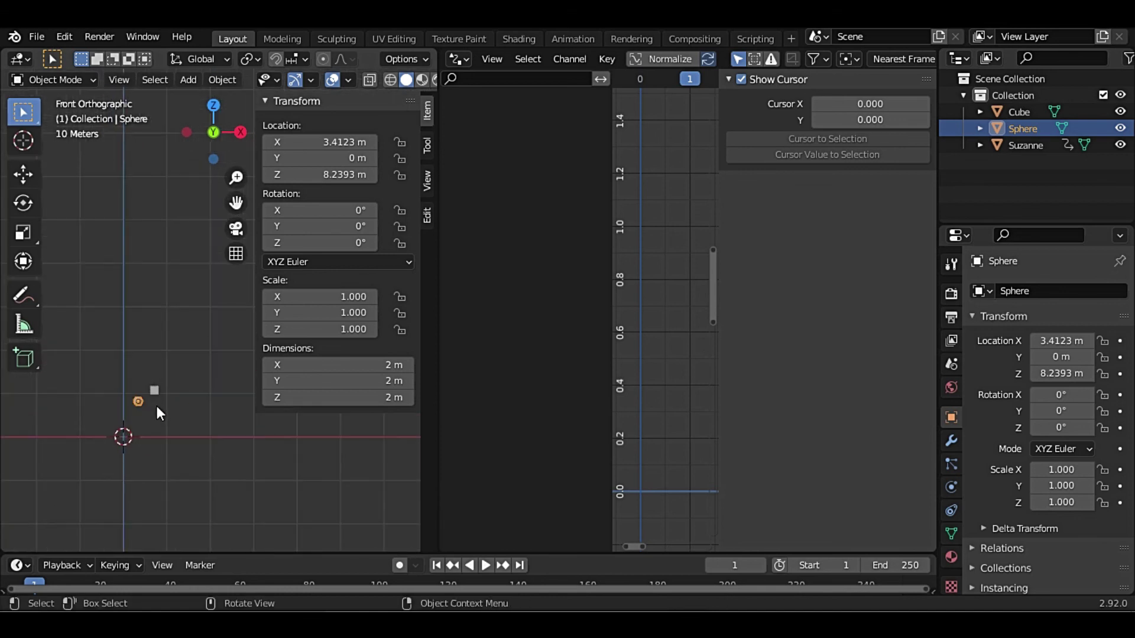
# - Lower the sphere to Z 1.542 m and reselect Suzanne, now at Z 16.62 m
pyautogui.press('g')
pyautogui.press('z')
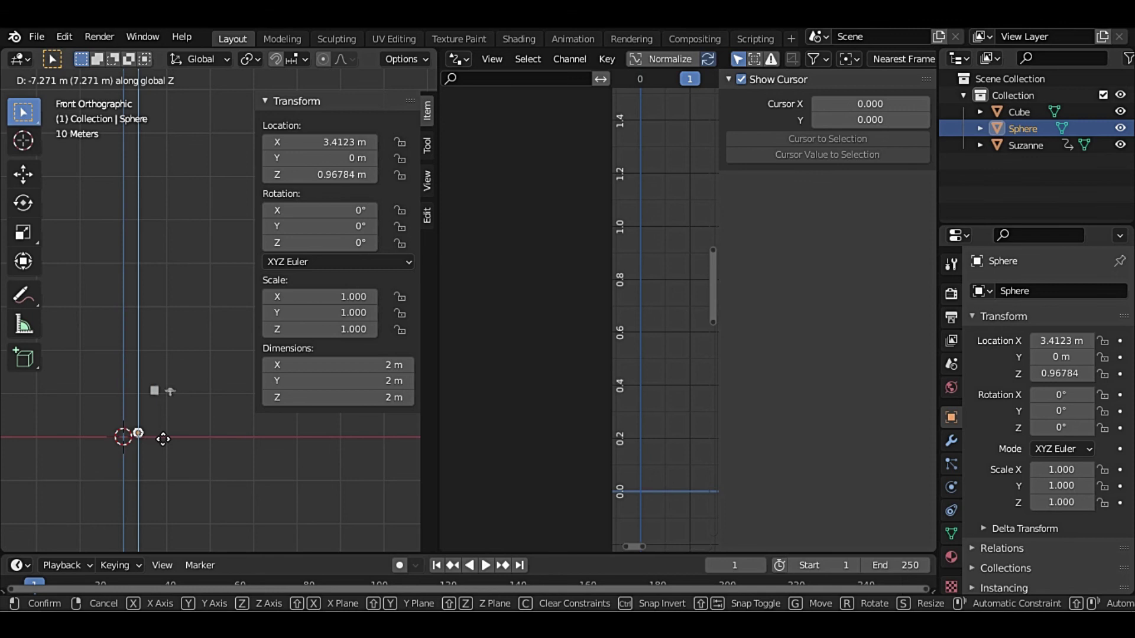
pyautogui.click(158, 434)
pyautogui.scroll(2, 152, 441)
pyautogui.keyDown('shift'); pyautogui.moveTo(153, 440); pyautogui.dragTo(194, 331, button='middle'); pyautogui.keyUp('shift')
pyautogui.scroll(2, 148, 378)
pyautogui.keyDown('shift'); pyautogui.moveTo(148, 379); pyautogui.dragTo(182, 306, button='middle'); pyautogui.keyUp('shift')
pyautogui.click(178, 290)
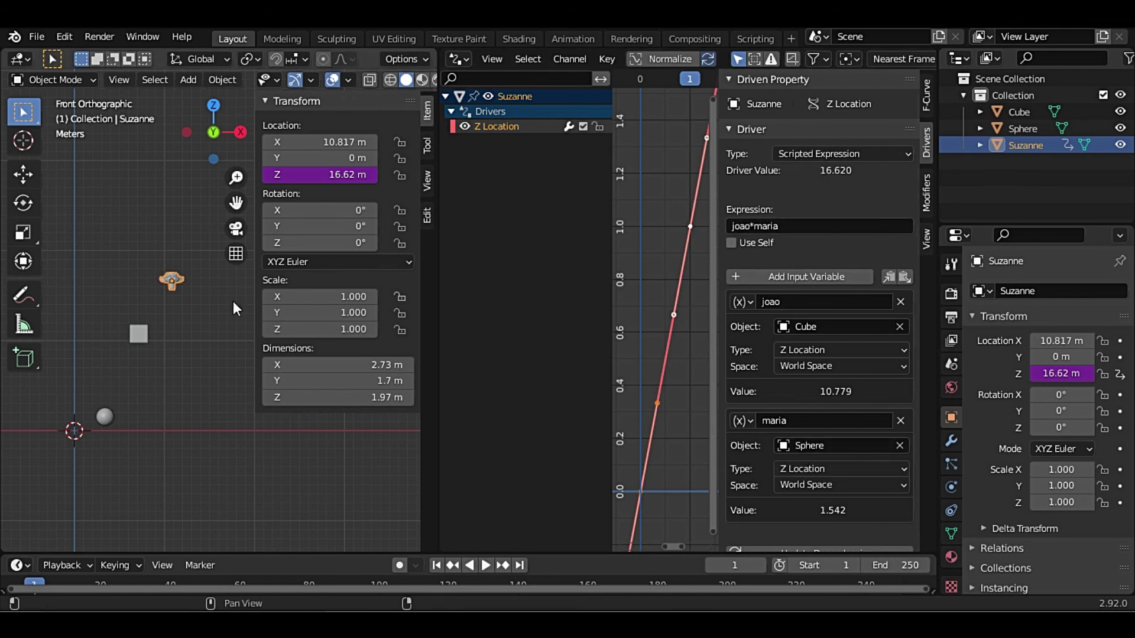
# - Raise the cube to Z 14.655 m, lifting Suzanne to 22.596 m, and reselect her
pyautogui.click(138, 334)
pyautogui.press('g')
pyautogui.press('z')
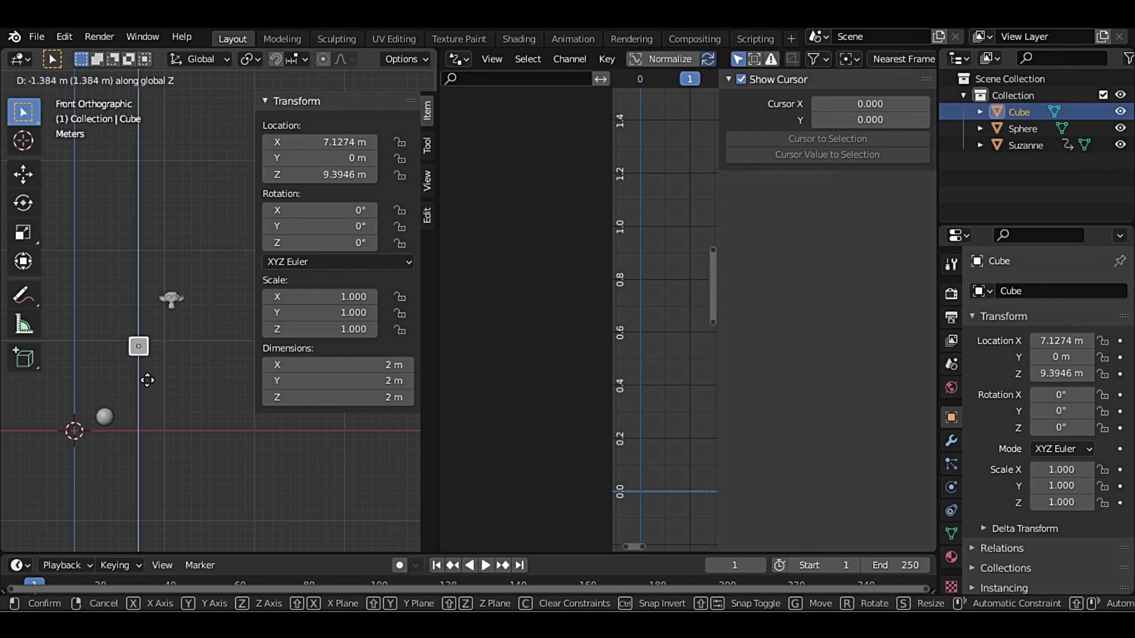
pyautogui.click(144, 353)
pyautogui.click(174, 231)
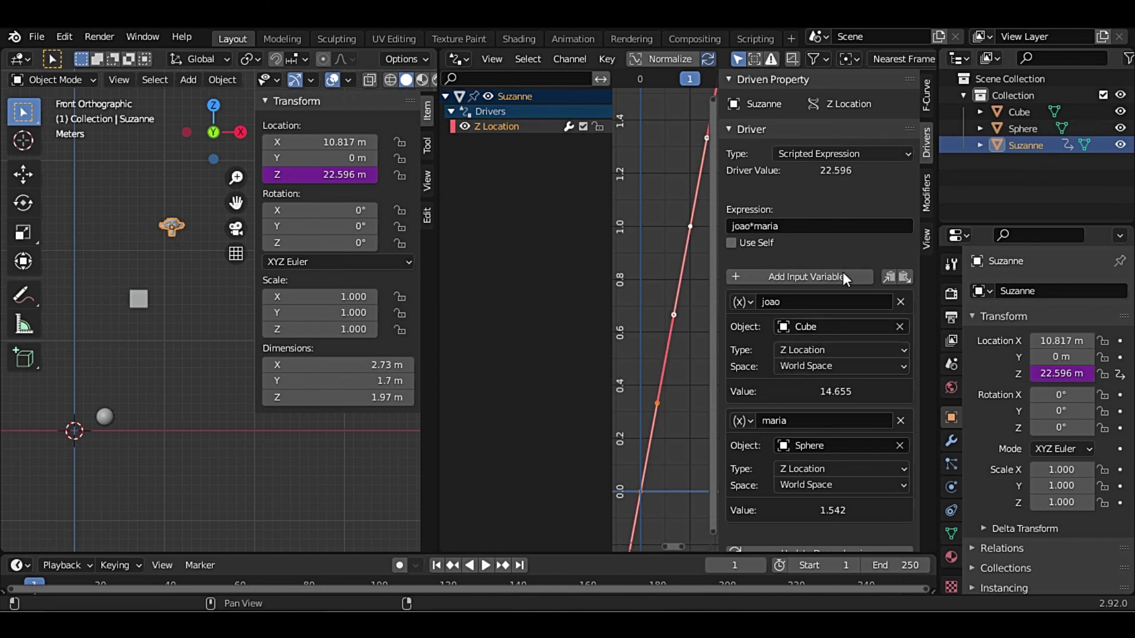
pyautogui.click(825, 154)
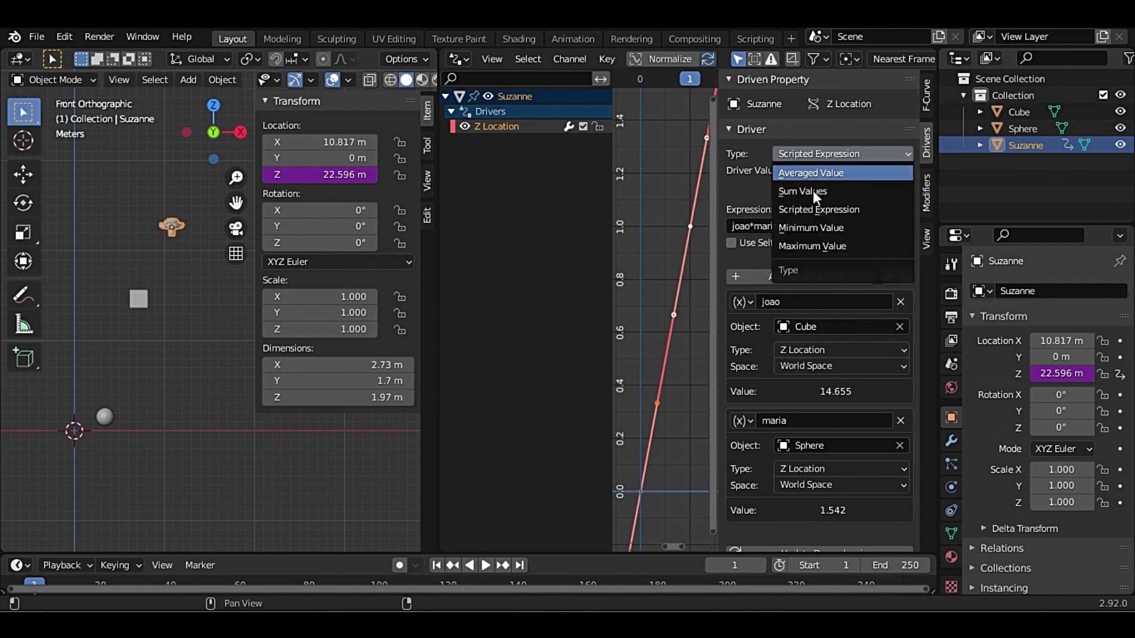